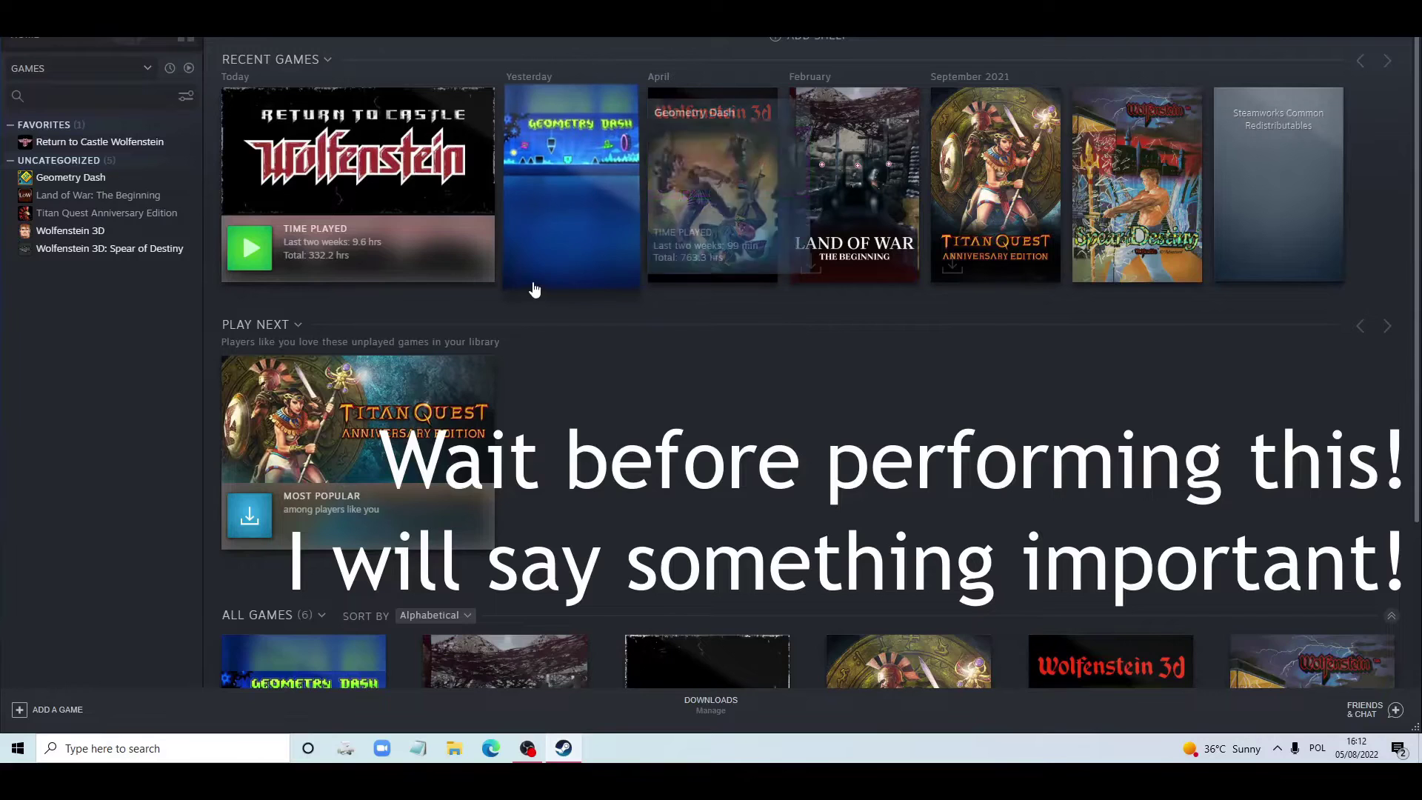
Uninstall Return to Castle Wolfenstein from its Steam library entry via Manage > Uninstall
left_click(126, 142)
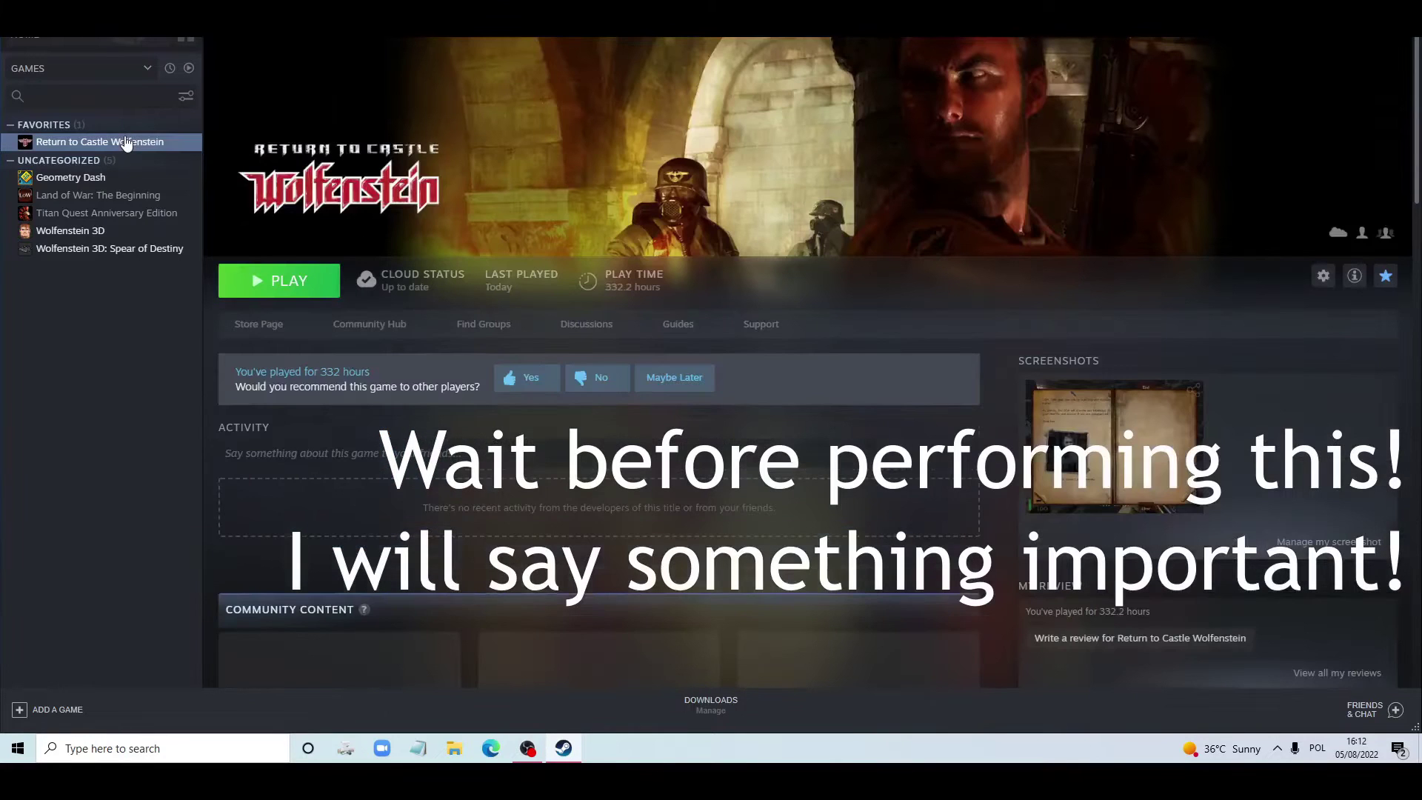
scroll(867, 352, "down", 4)
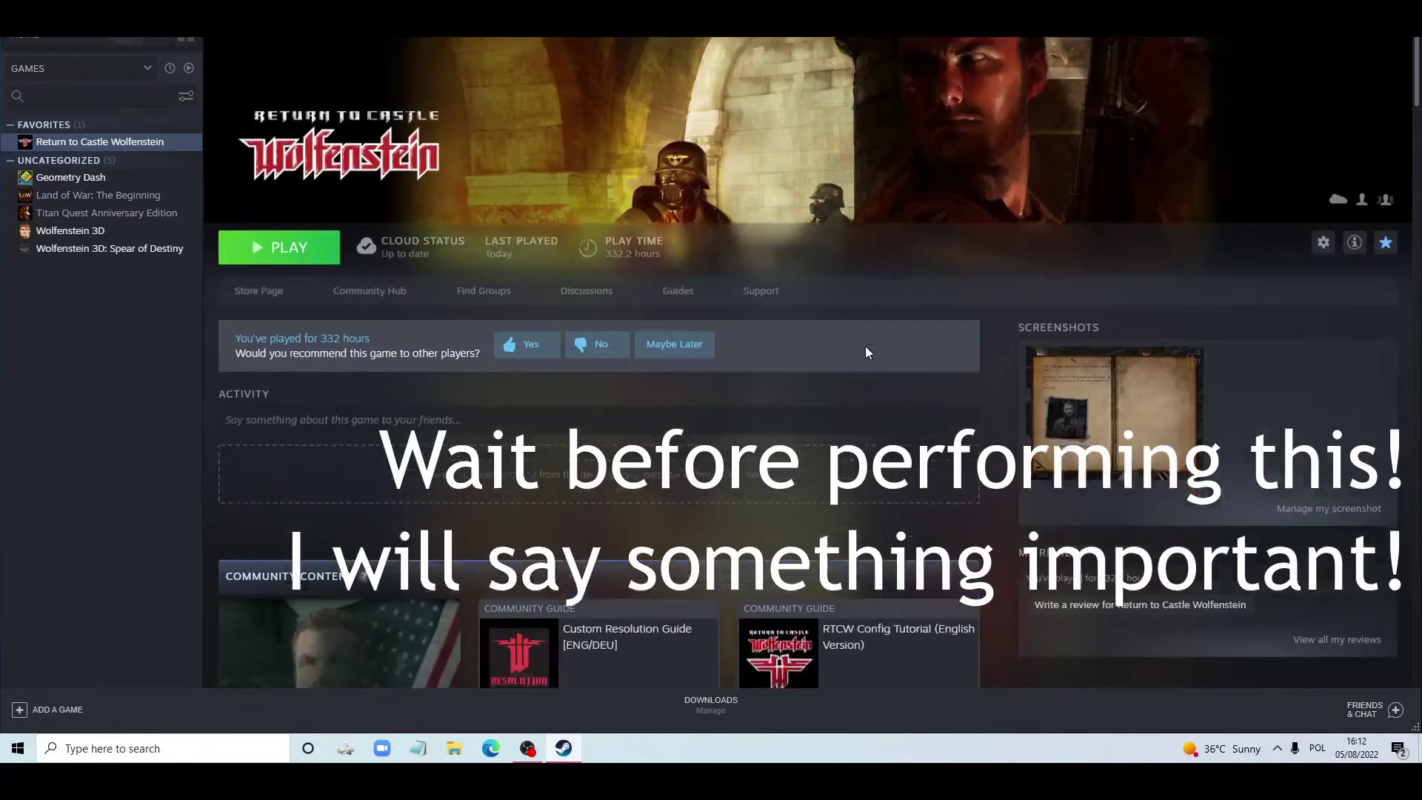
scroll(867, 352, "down", 3)
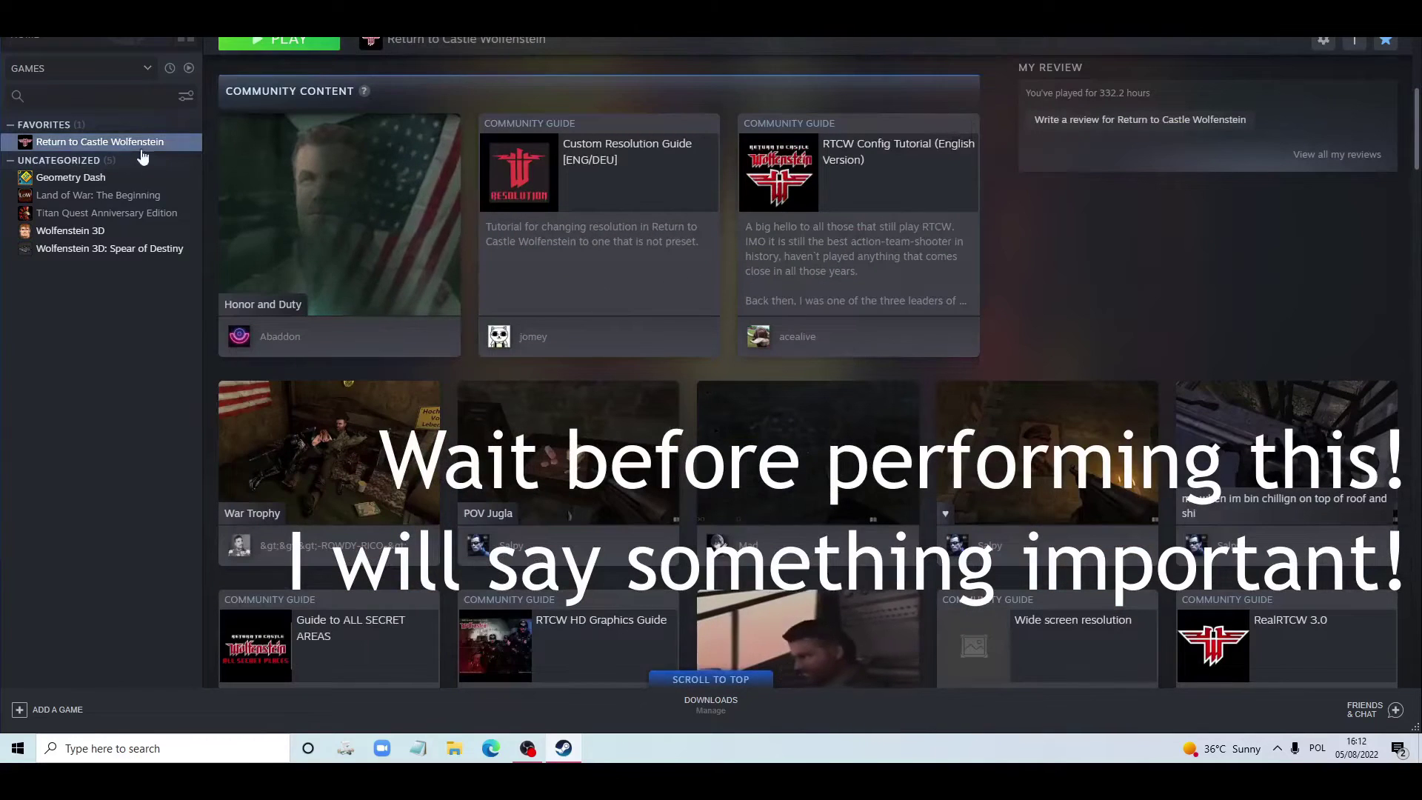
right_click(149, 144)
mouse_move(194, 219)
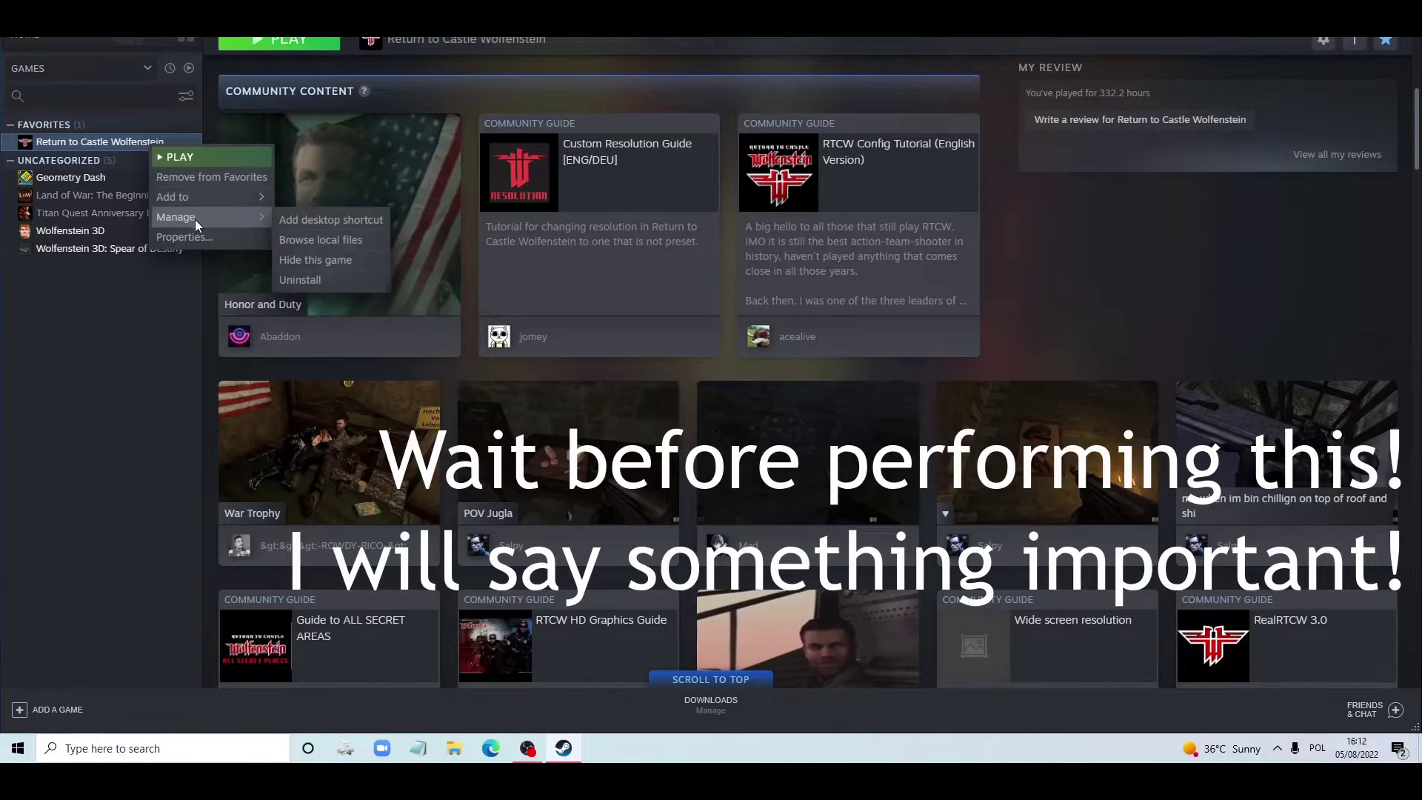
left_click(317, 280)
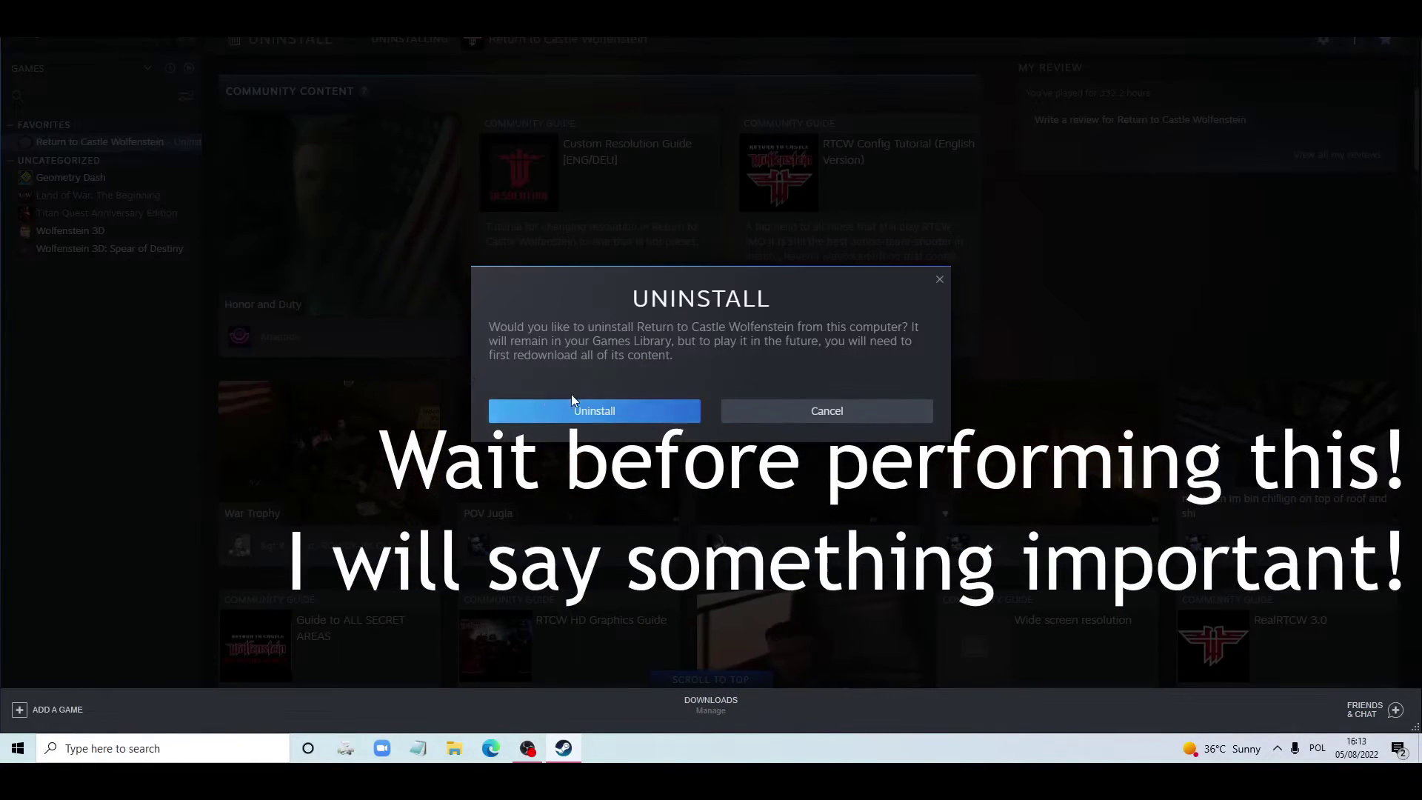
left_click(591, 412)
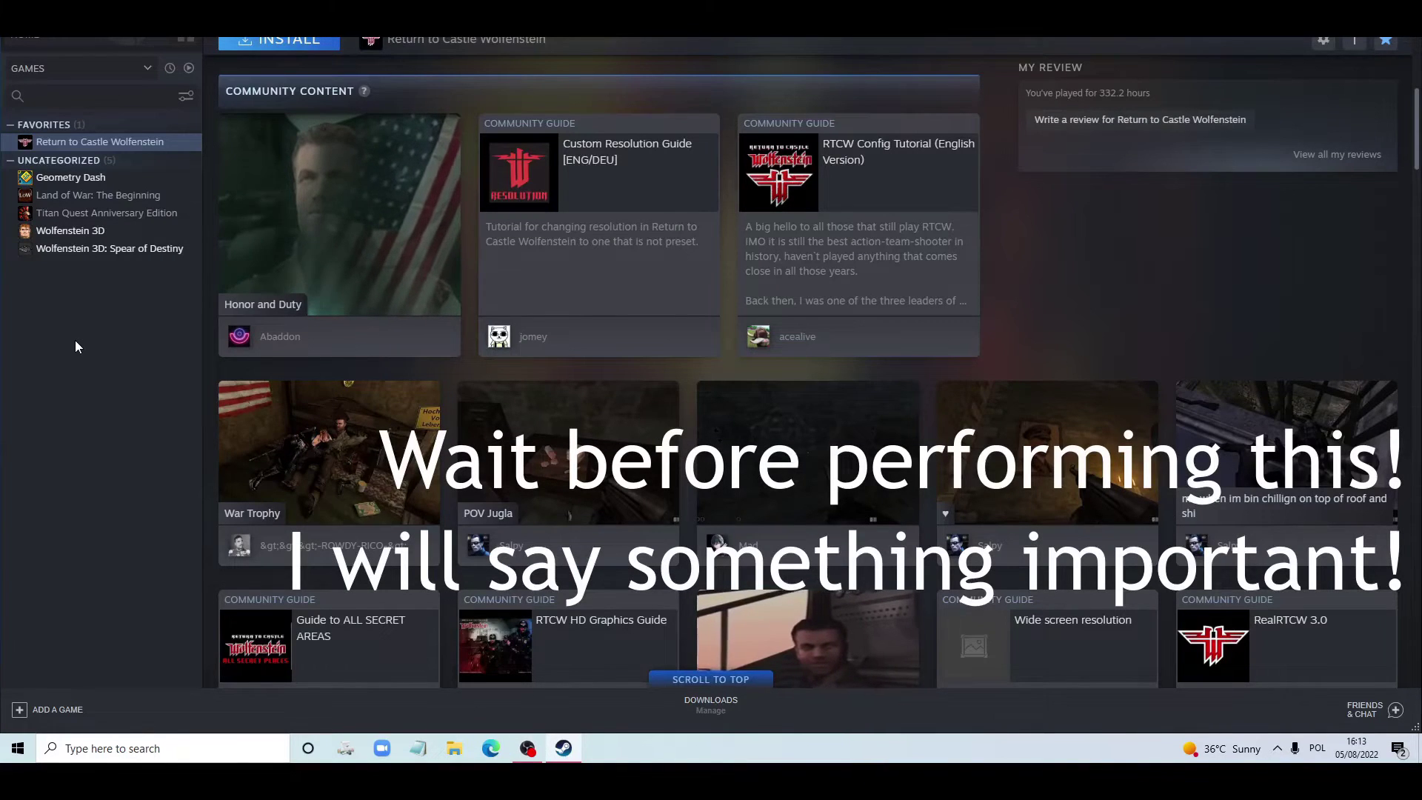
scroll(588, 409, "up", 5)
scroll(588, 409, "up", 1)
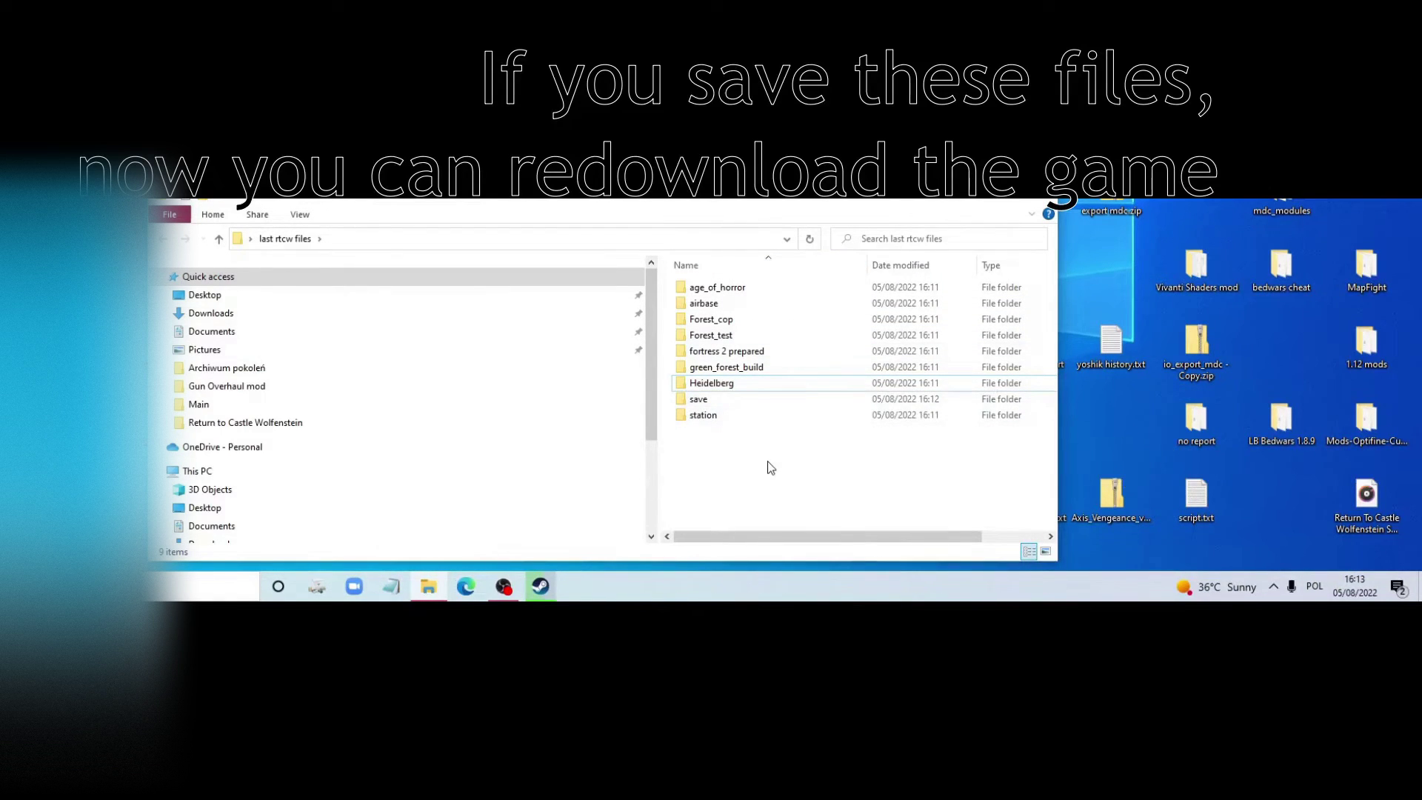
Select the backed-up save folder in last rtcw files, minimize Explorer, and bring Steam forward
left_click(700, 399)
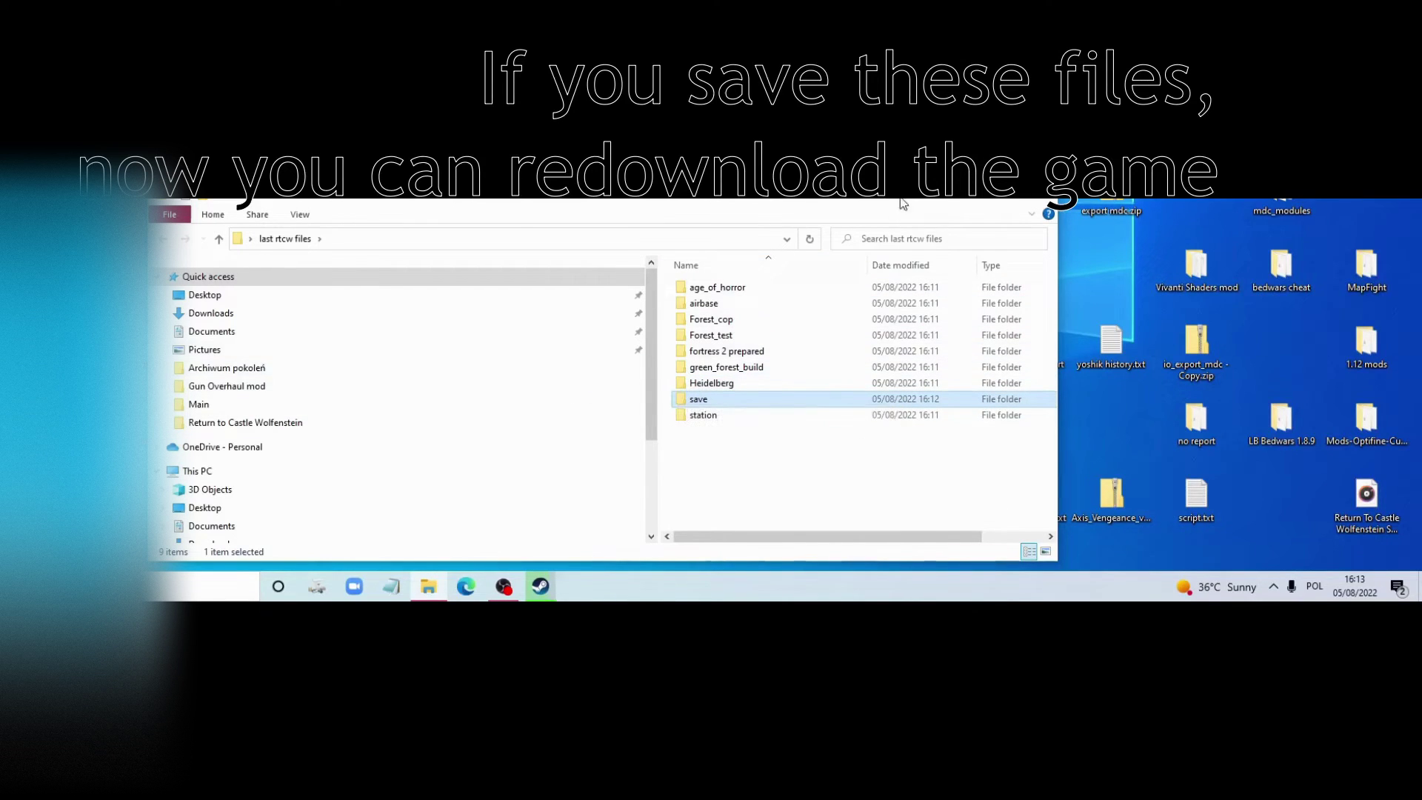
left_click(960, 201)
left_click(535, 584)
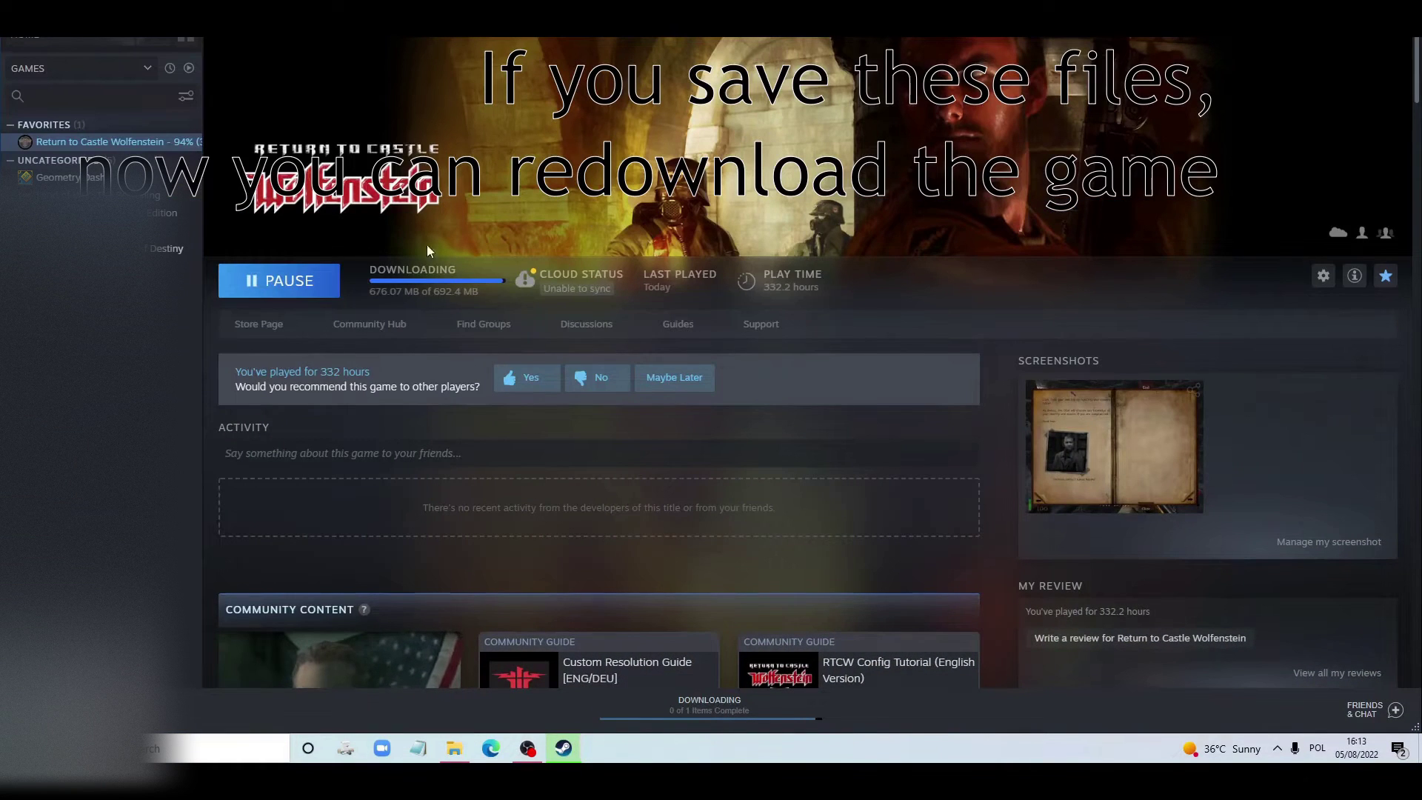
Launch the redownloaded Return to Castle Wolfenstein in single-player mode
left_click(290, 285)
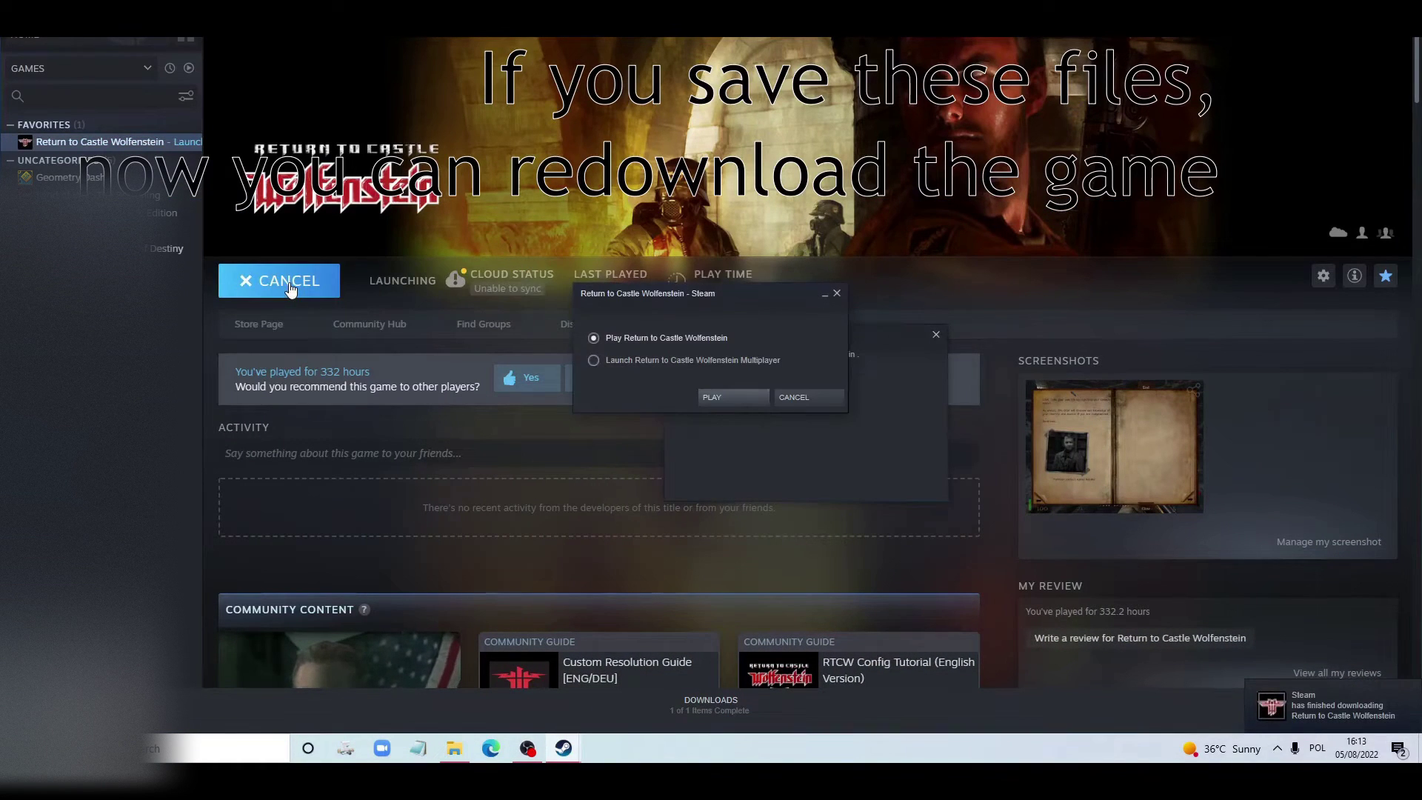
left_click(751, 398)
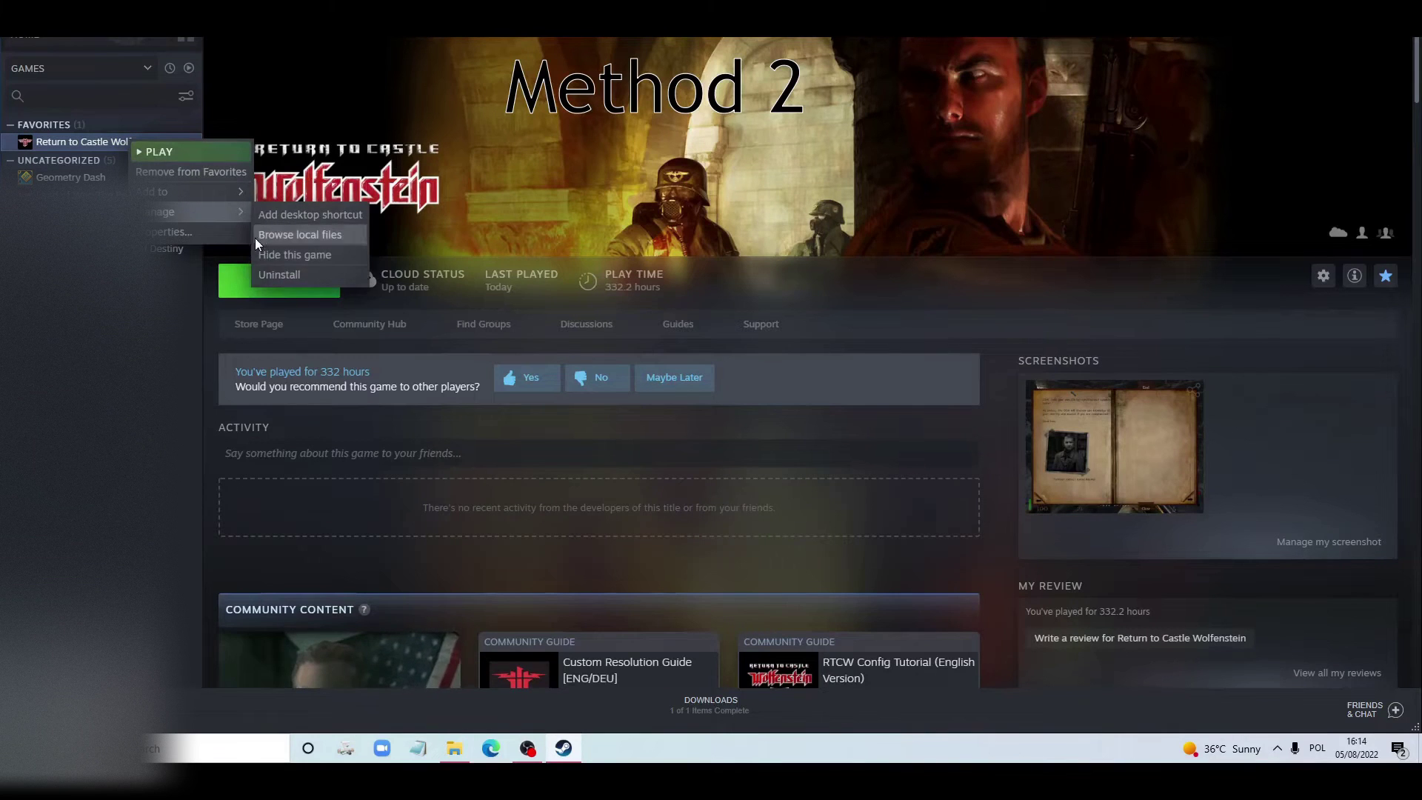
Uninstall the game again and delete its leftover folder from steamapps\common
left_click(286, 275)
left_click(619, 414)
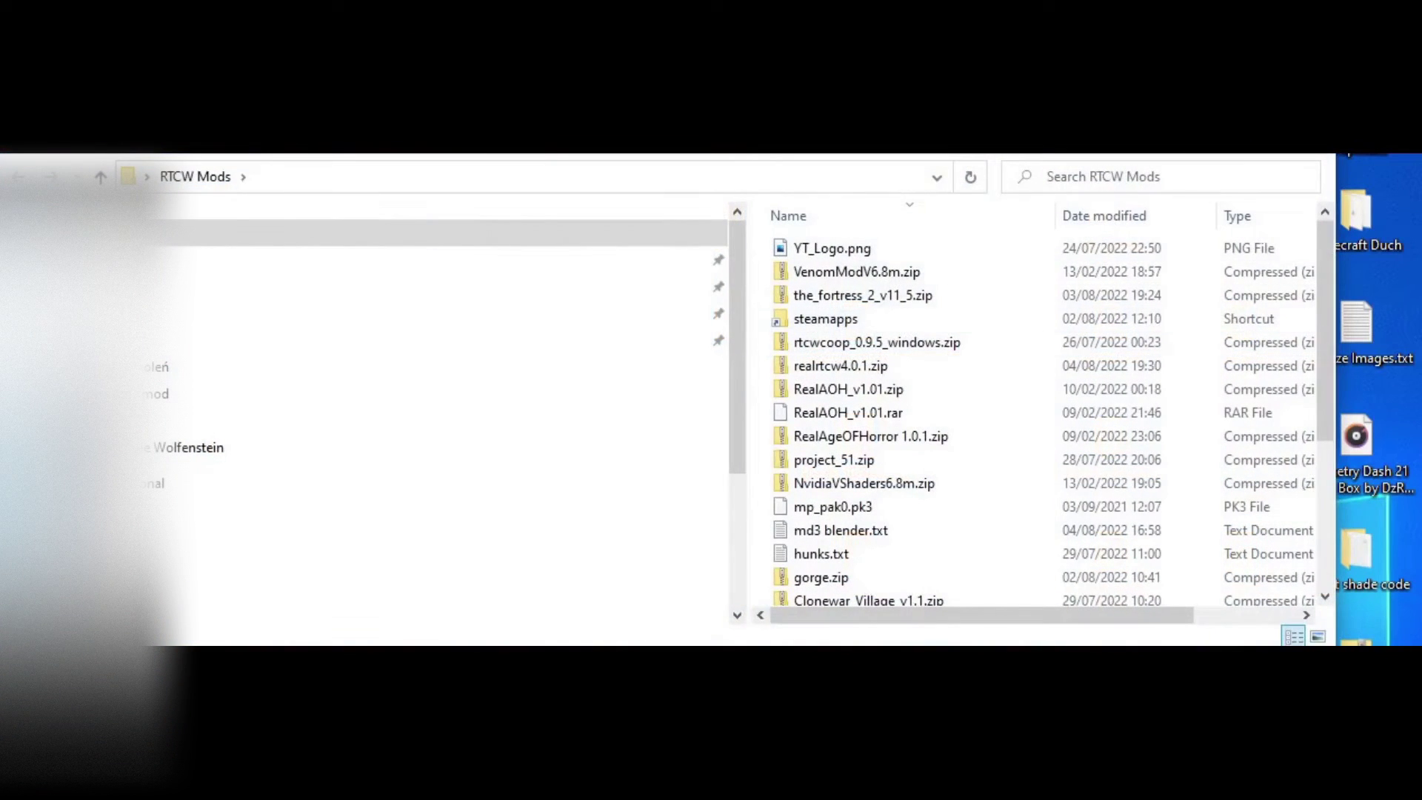
left_click(867, 320)
double_click(866, 318)
double_click(870, 243)
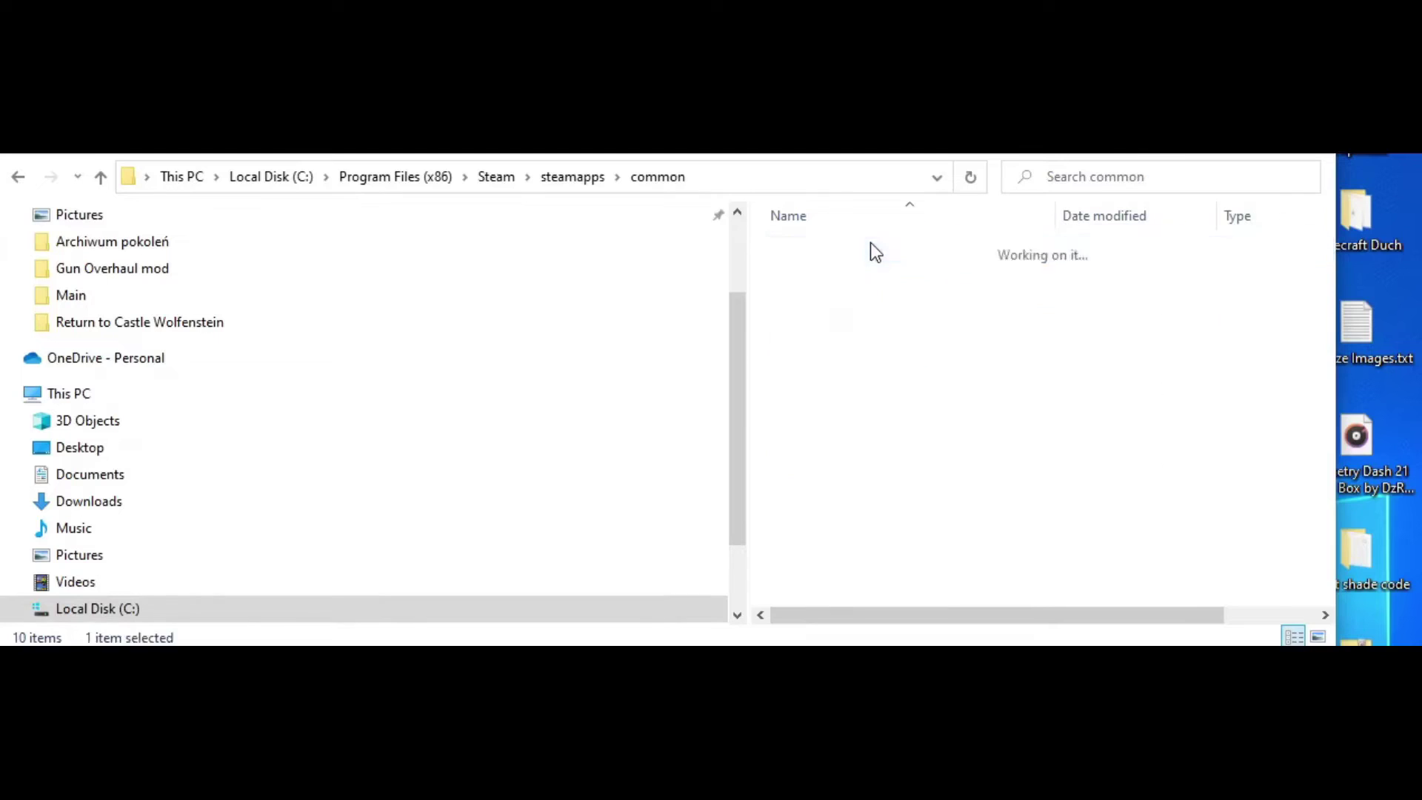
double_click(874, 272)
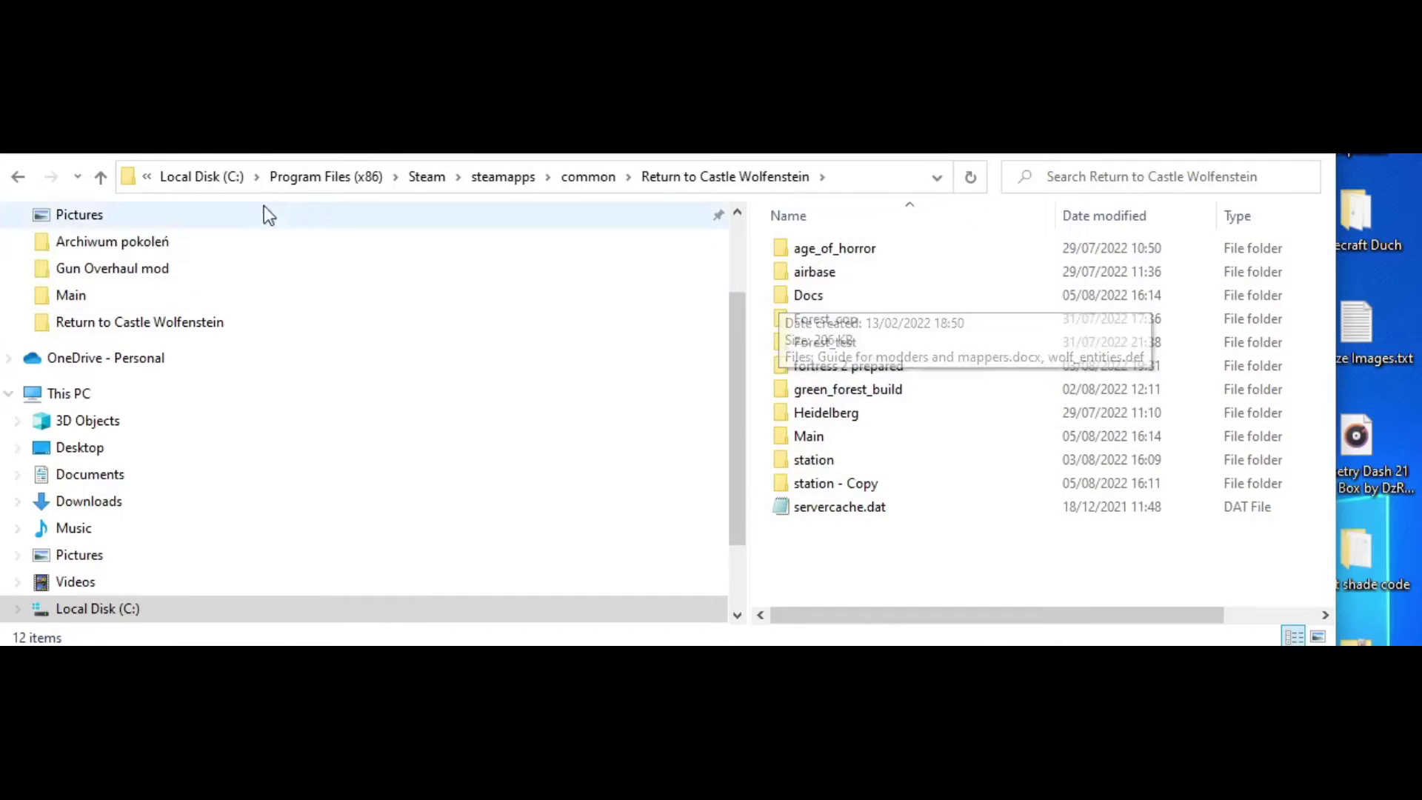
left_click(19, 179)
right_click(839, 264)
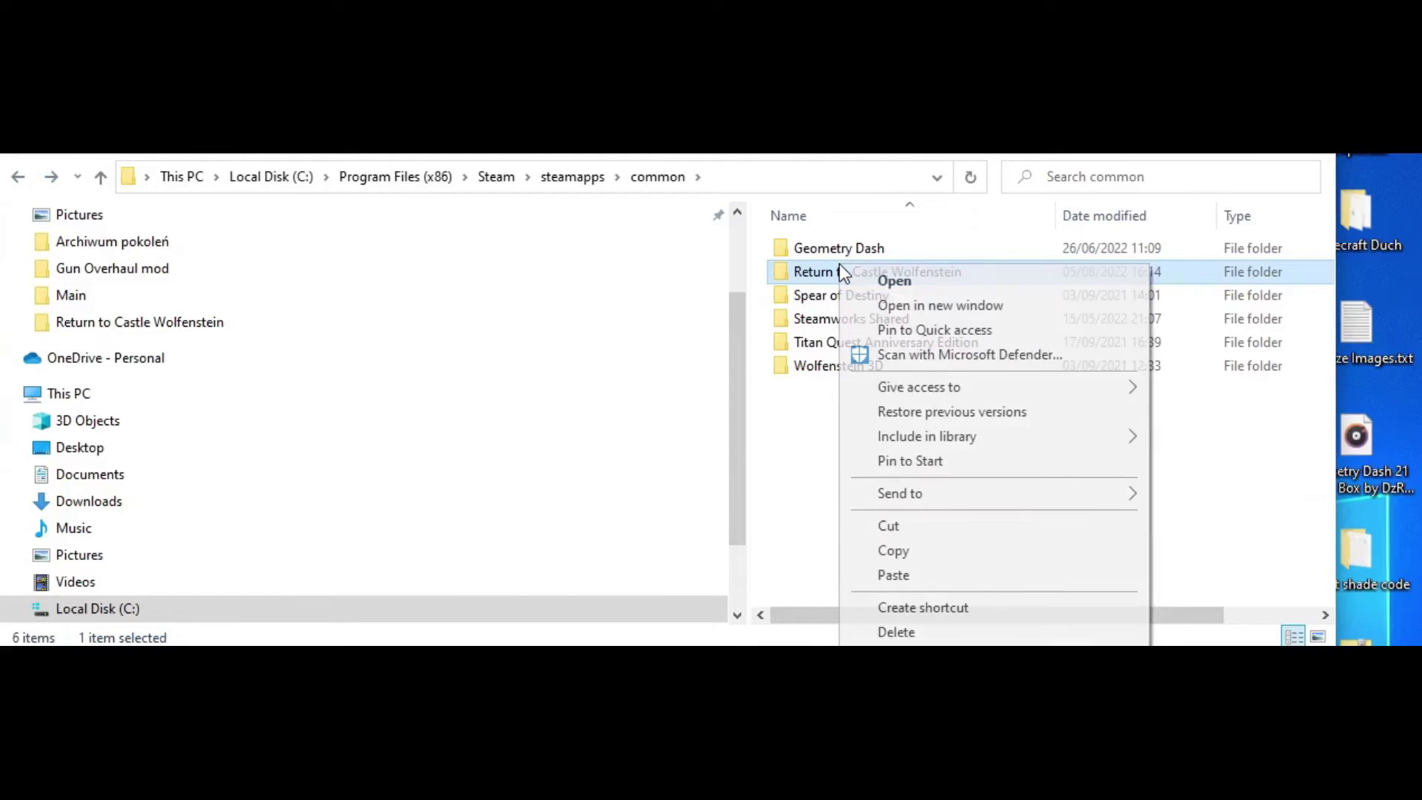
left_click(926, 638)
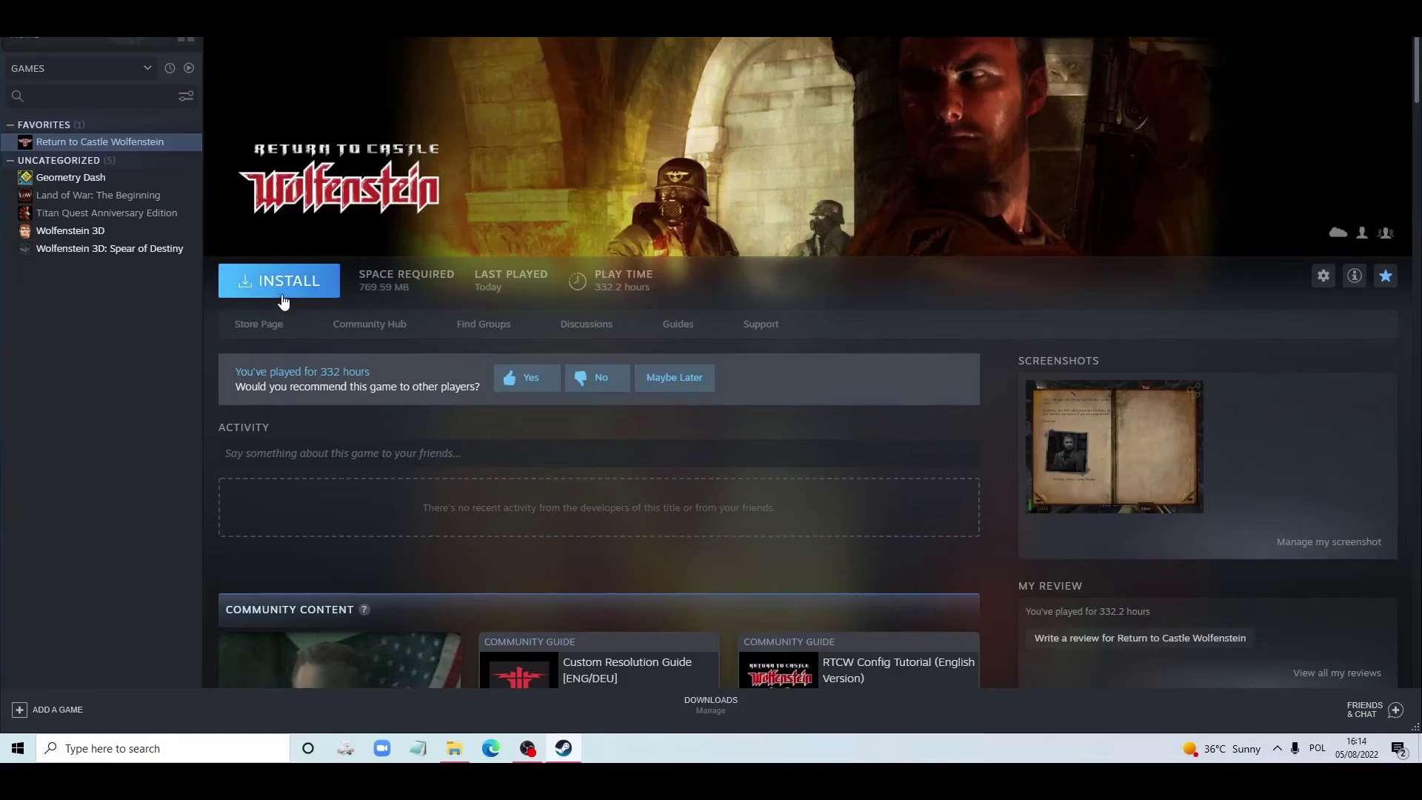
Reinstall Return to Castle Wolfenstein to the default location, then quit it from the main menu
left_click(281, 300)
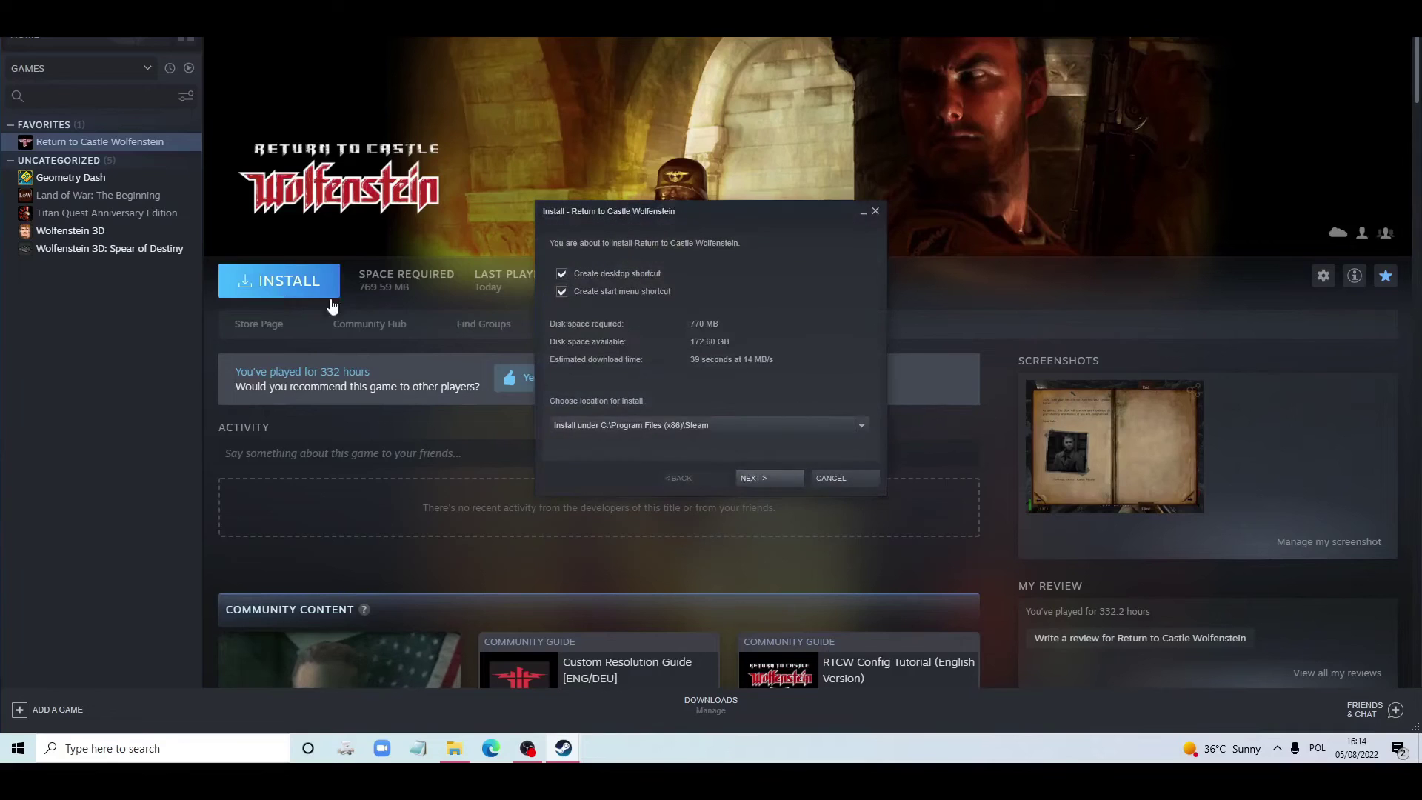
left_click(762, 479)
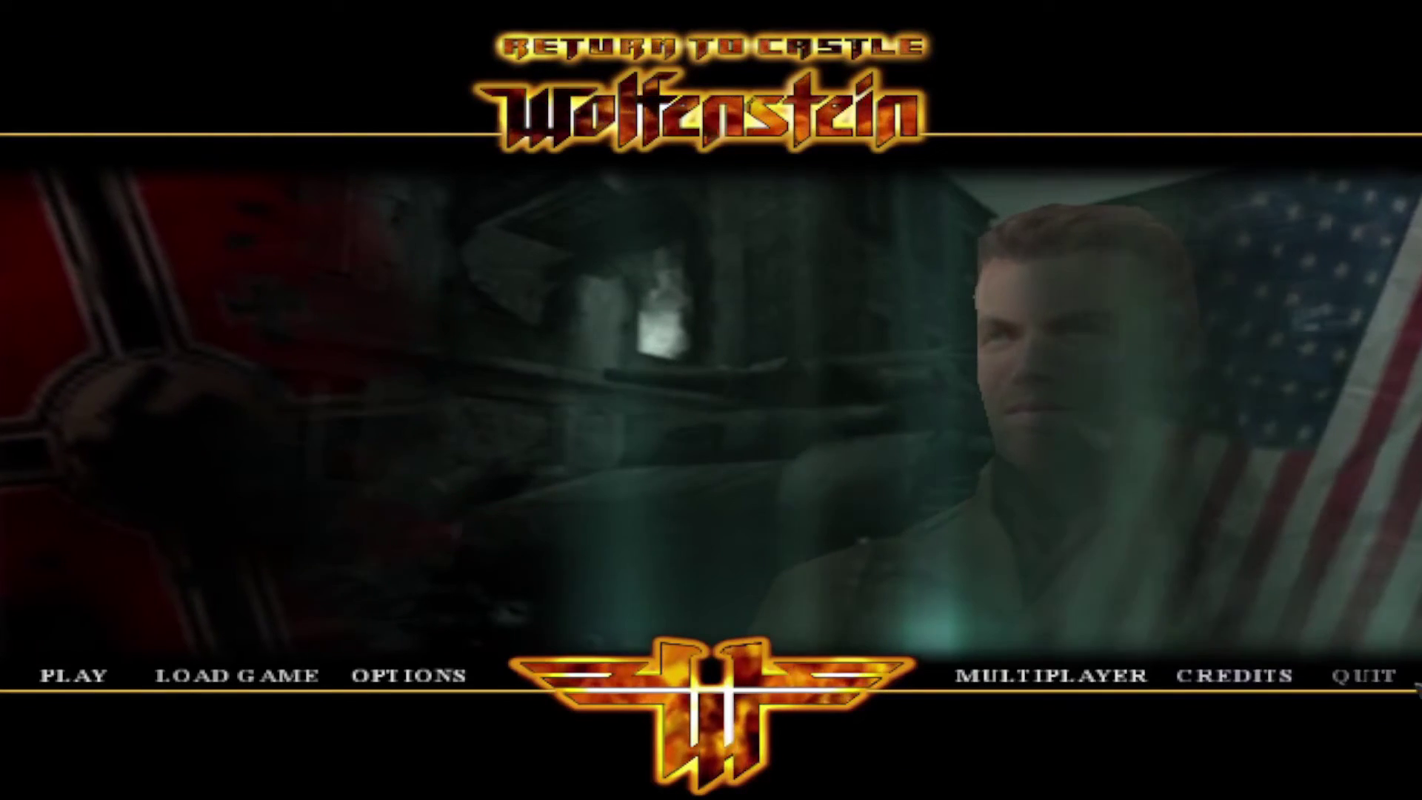
left_click(1364, 676)
left_click(604, 384)
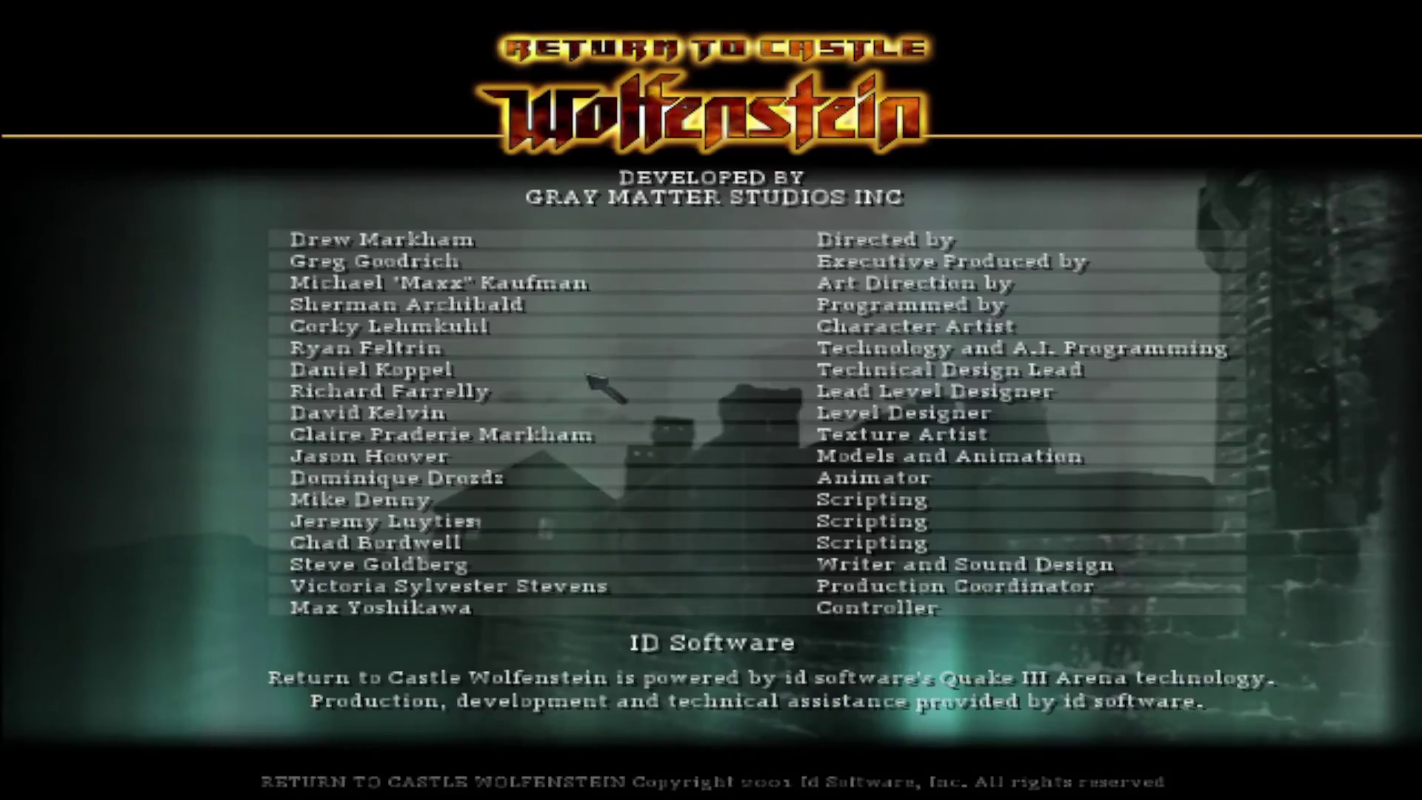
left_click(587, 375)
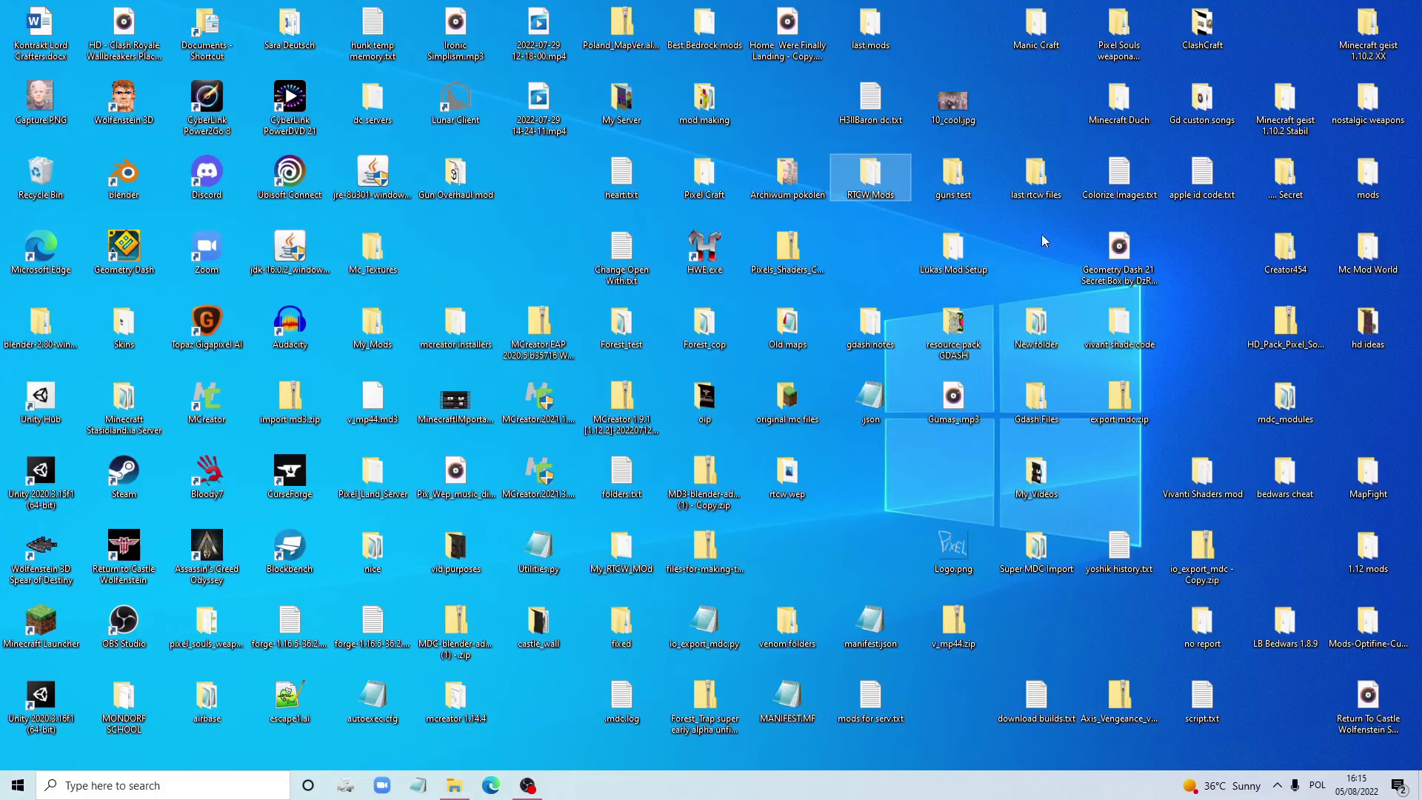
Open the last rtcw files backup and the reinstalled Return to Castle Wolfenstein folder in steamapps\common
double_click(1057, 148)
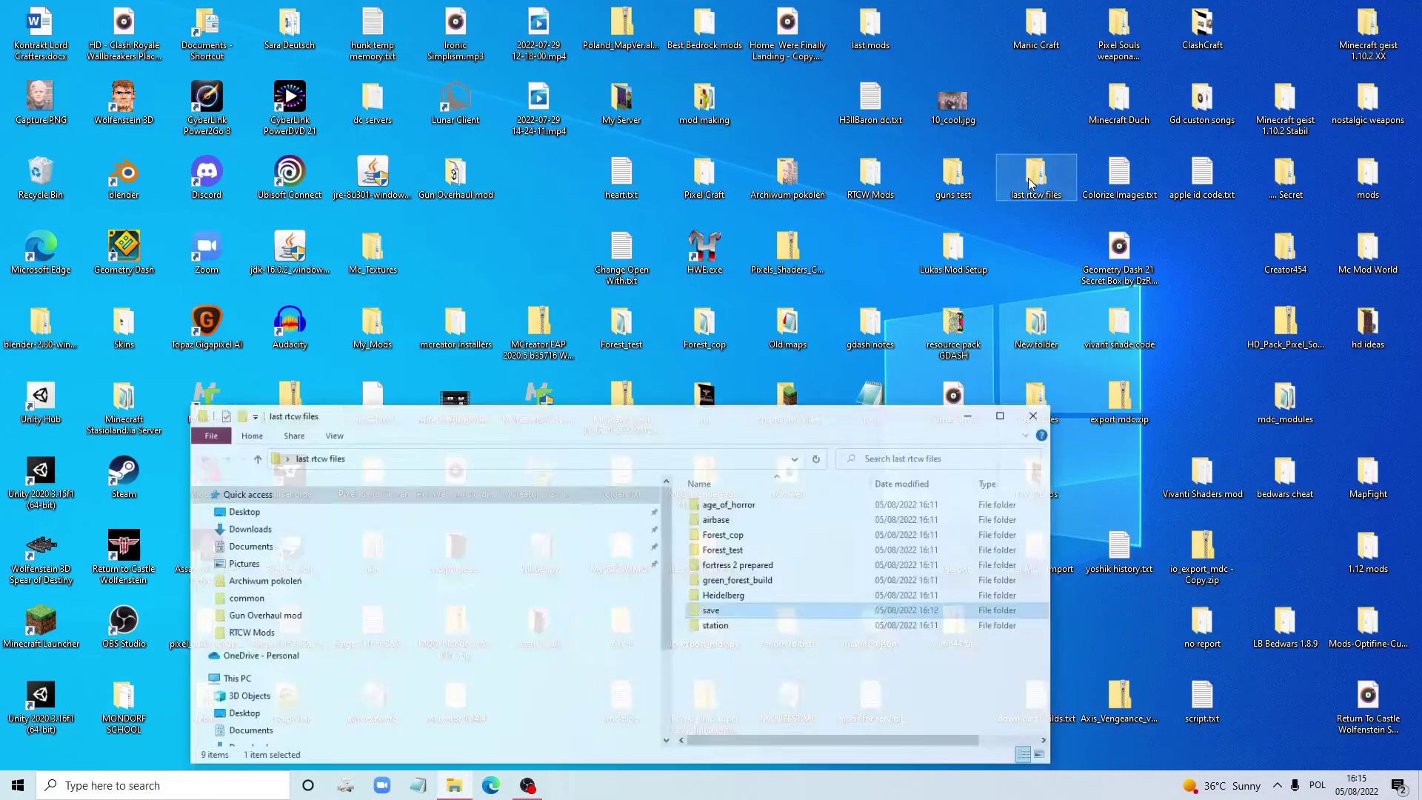
left_click(918, 601)
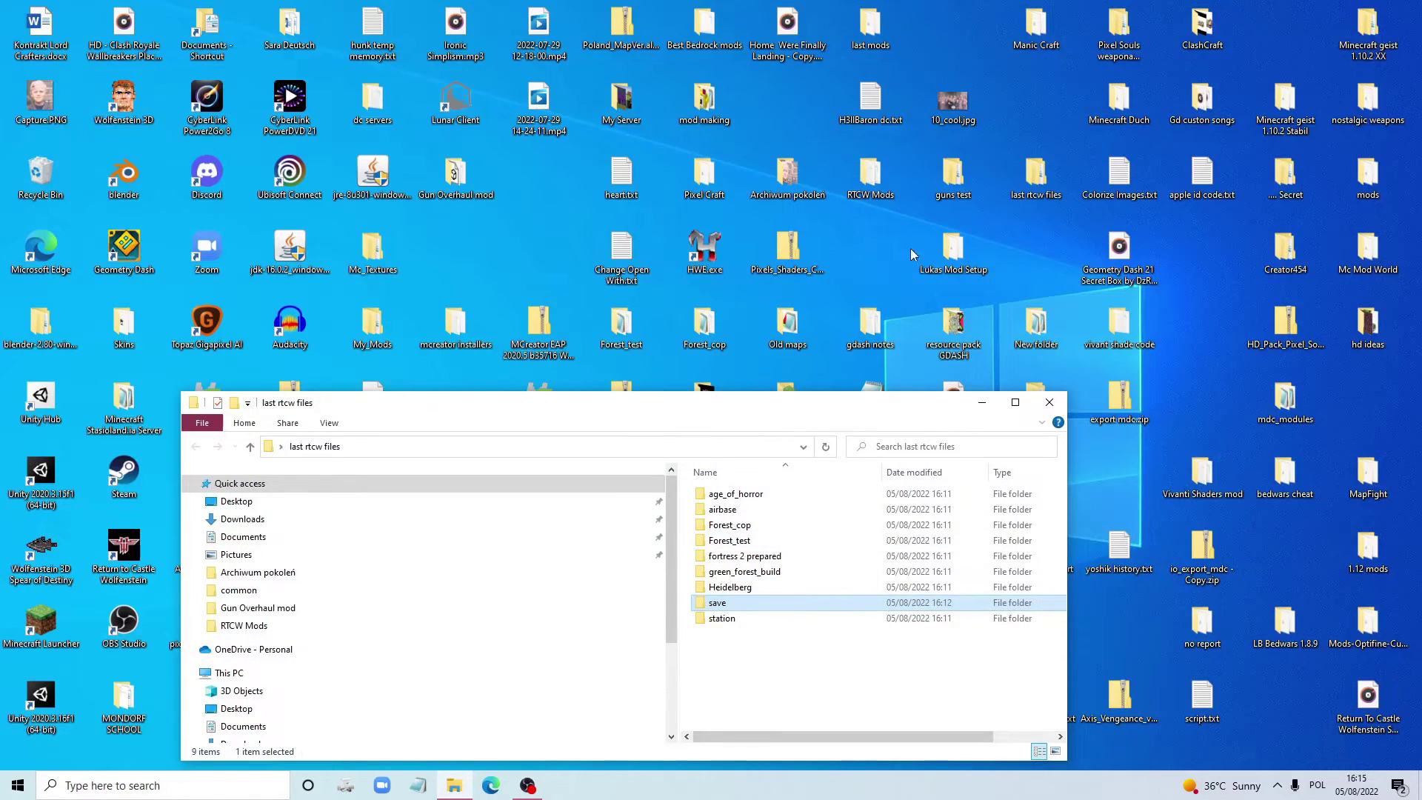
key("super")
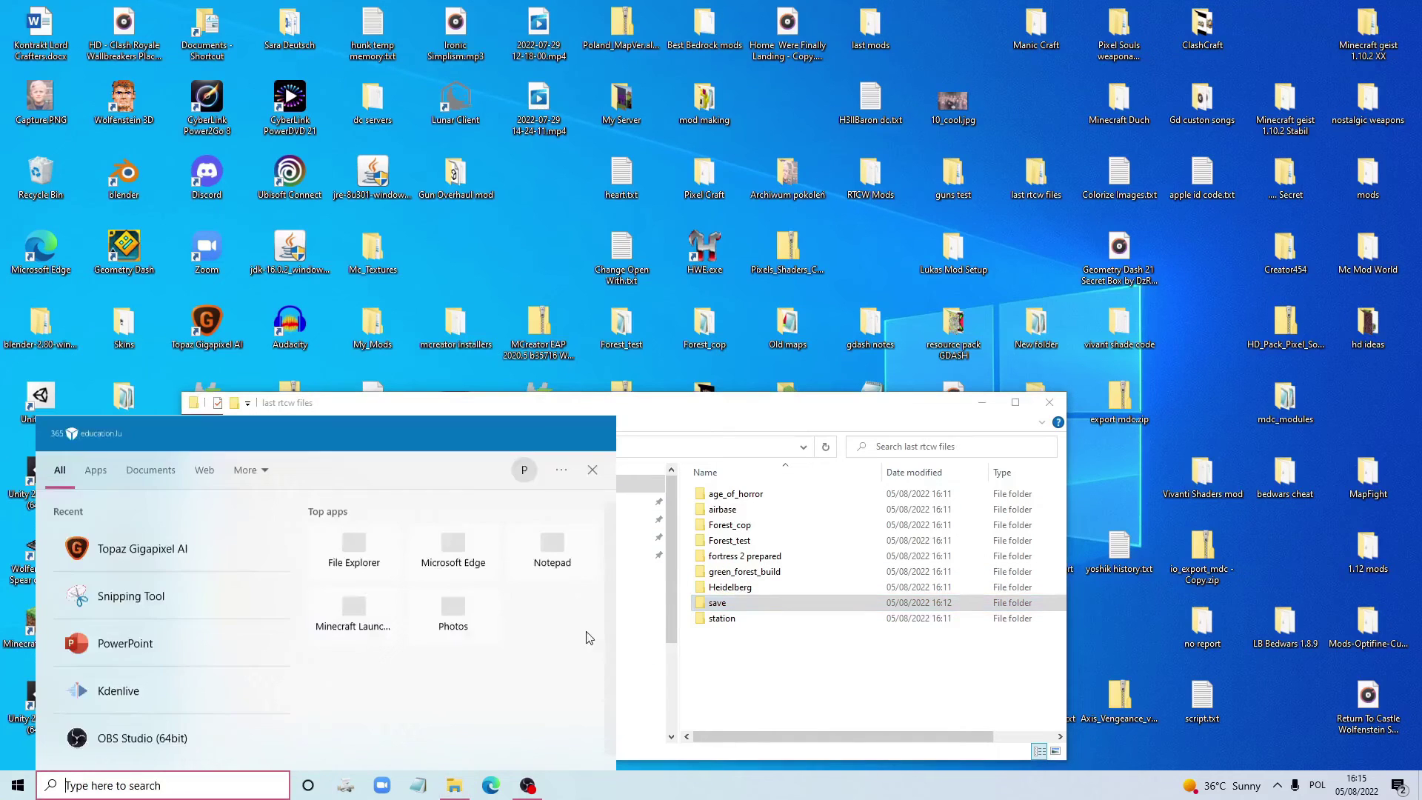
key("Escape")
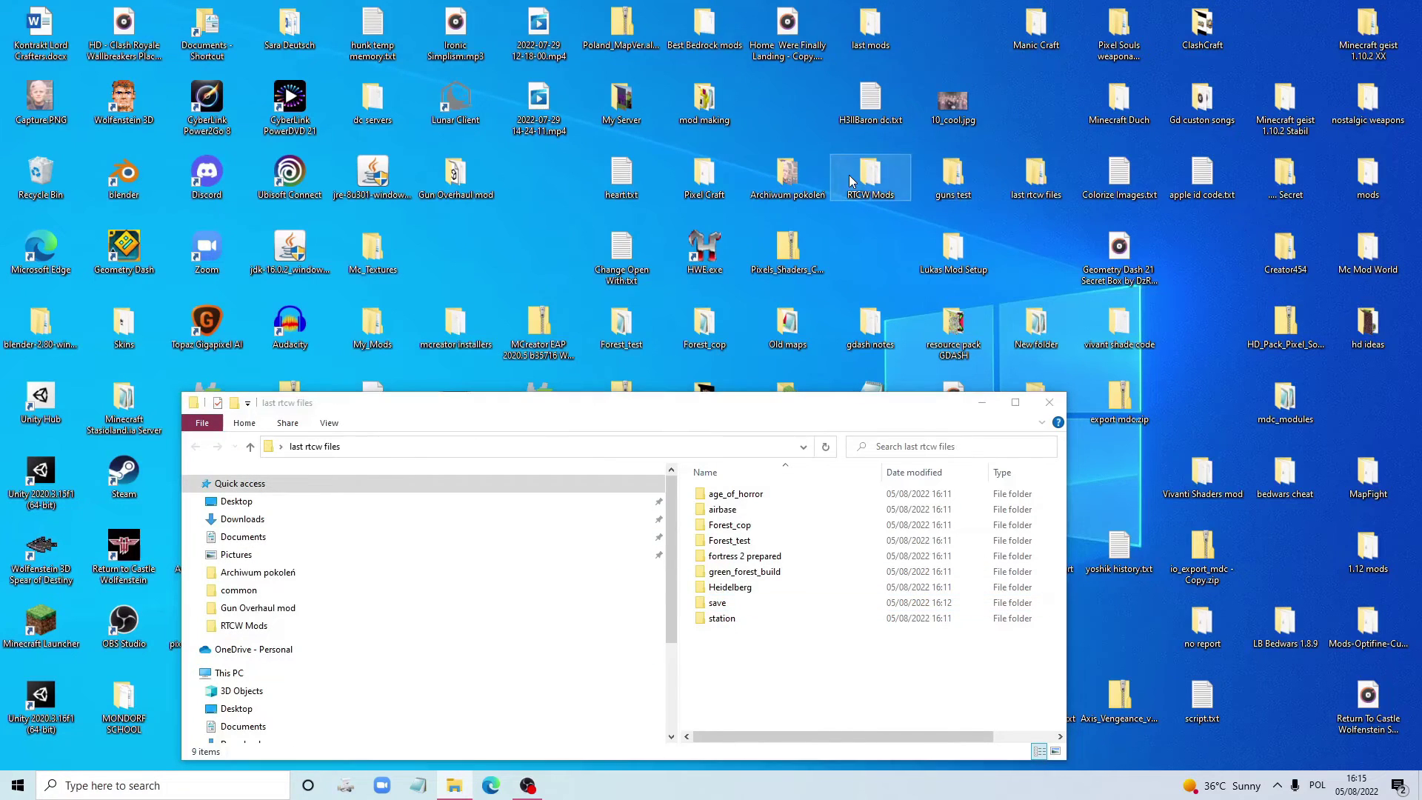
double_click(850, 180)
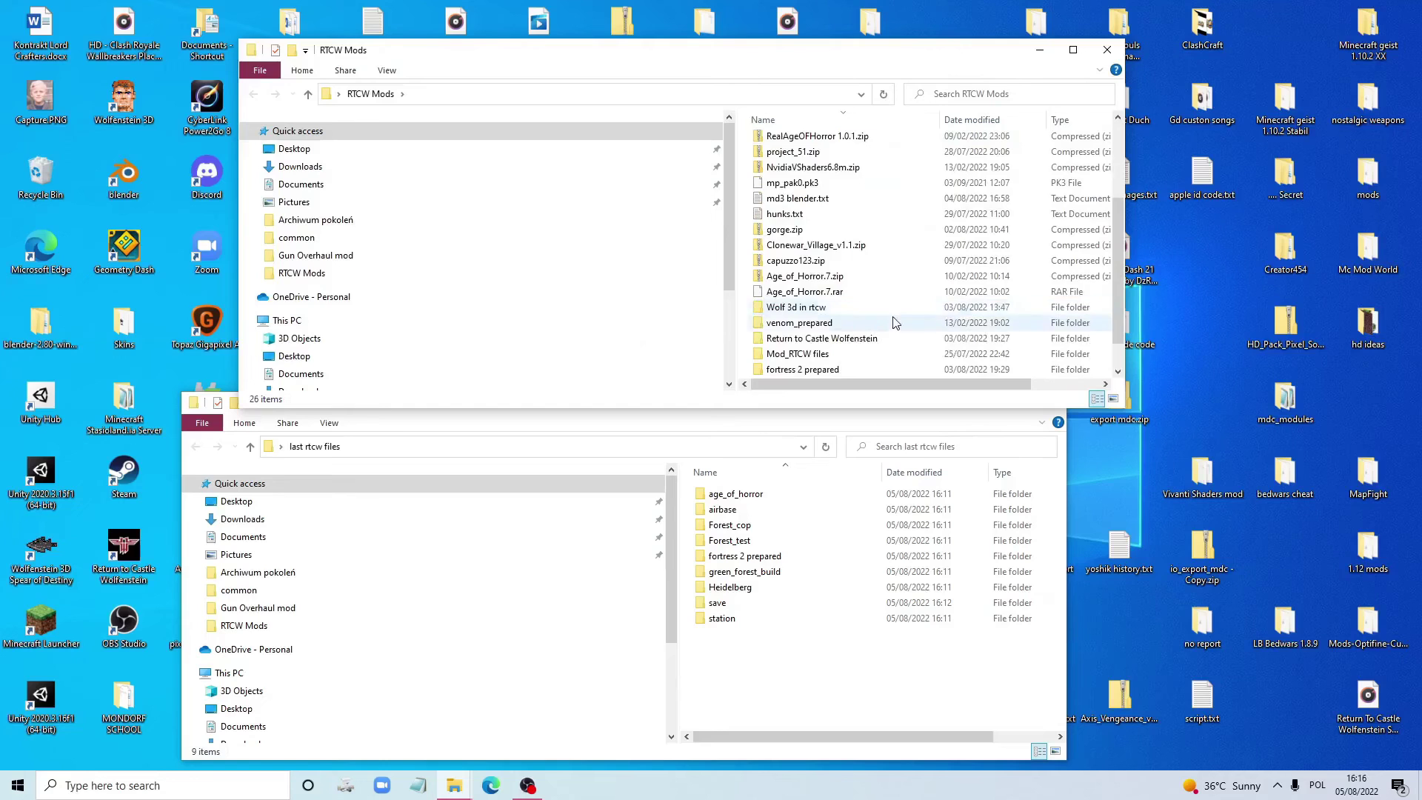
scroll(894, 323, "up", 4)
double_click(815, 189)
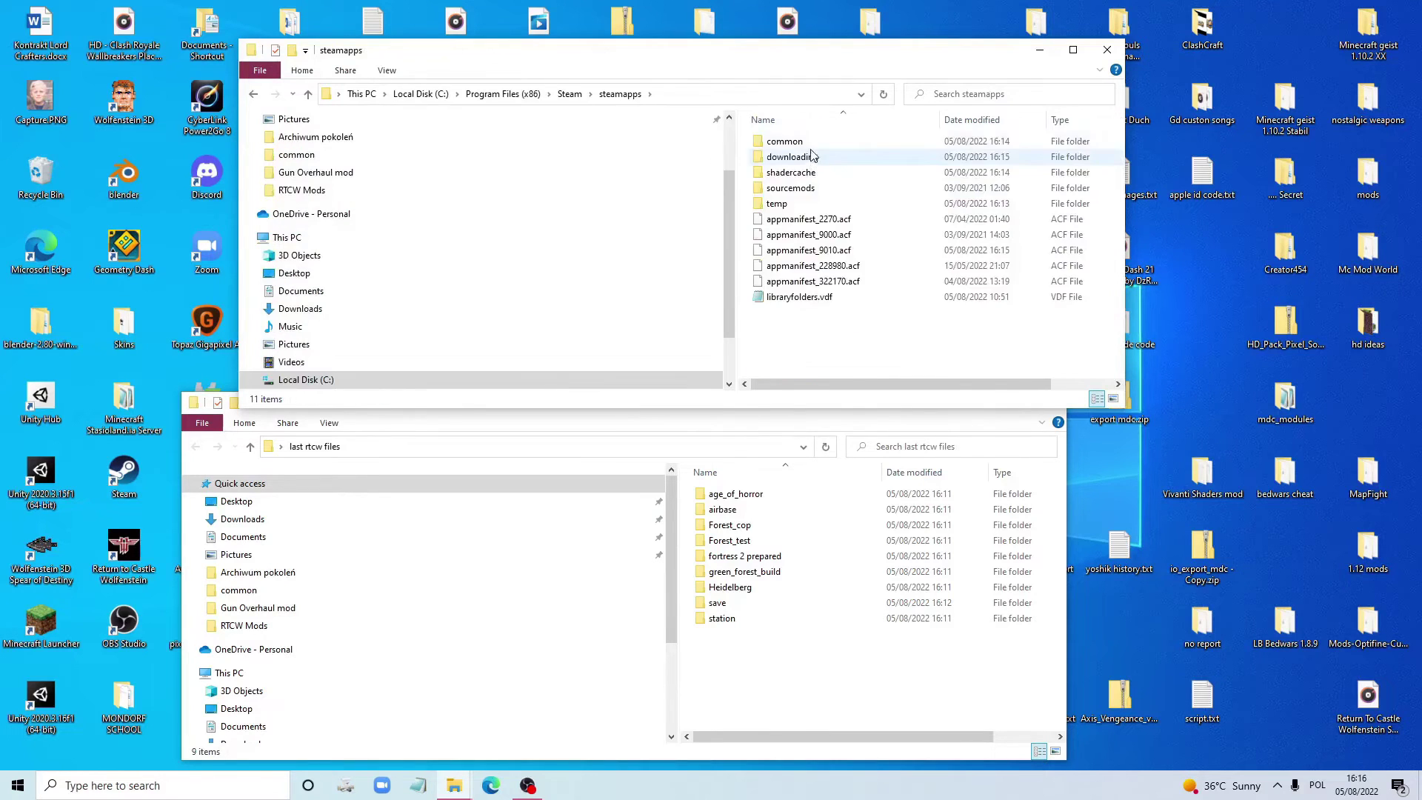
double_click(785, 142)
double_click(811, 156)
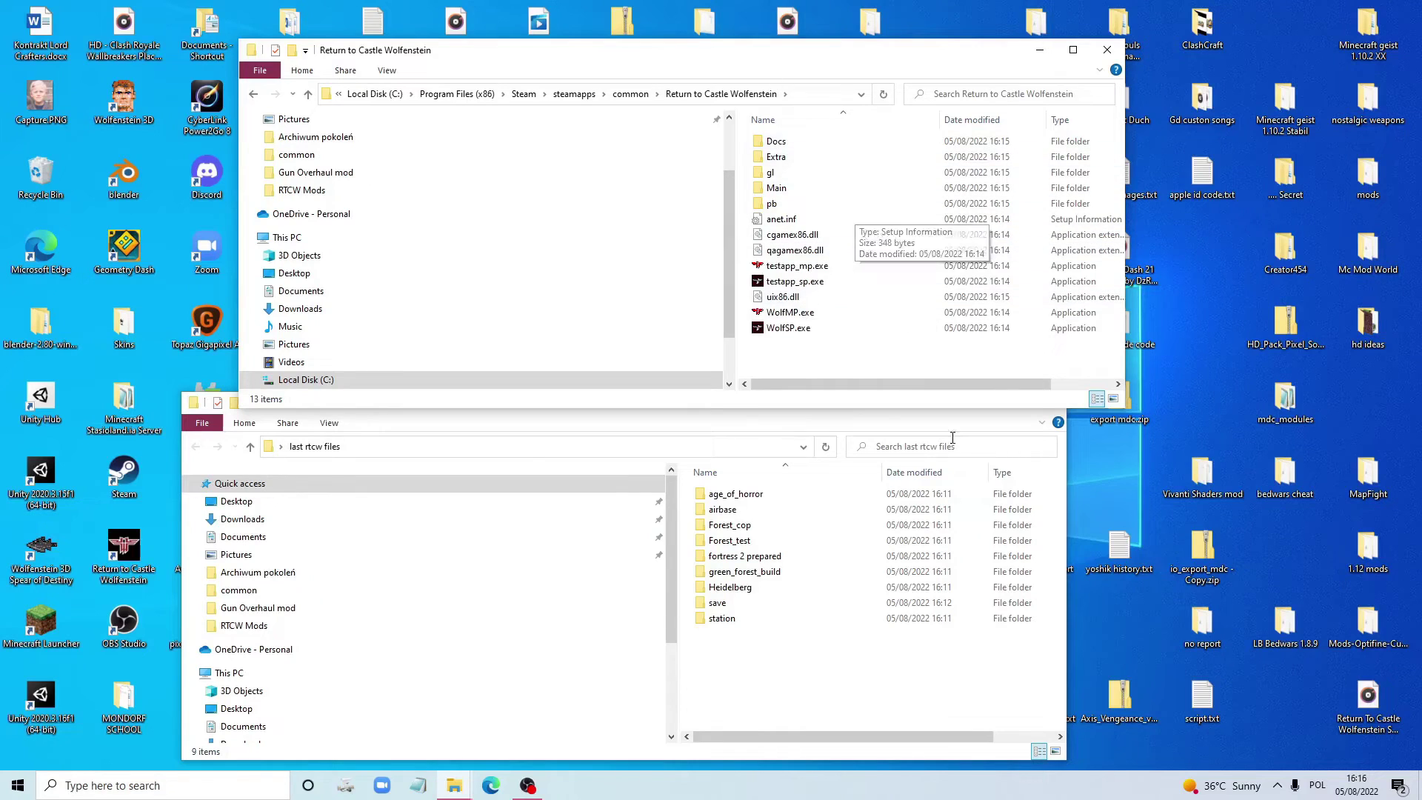
Paste the backed-up mod folders age_of_horror through Heidelberg, plus station, into the install folder
left_click(783, 652)
left_click_drag(689, 498, 762, 590)
left_click(833, 360)
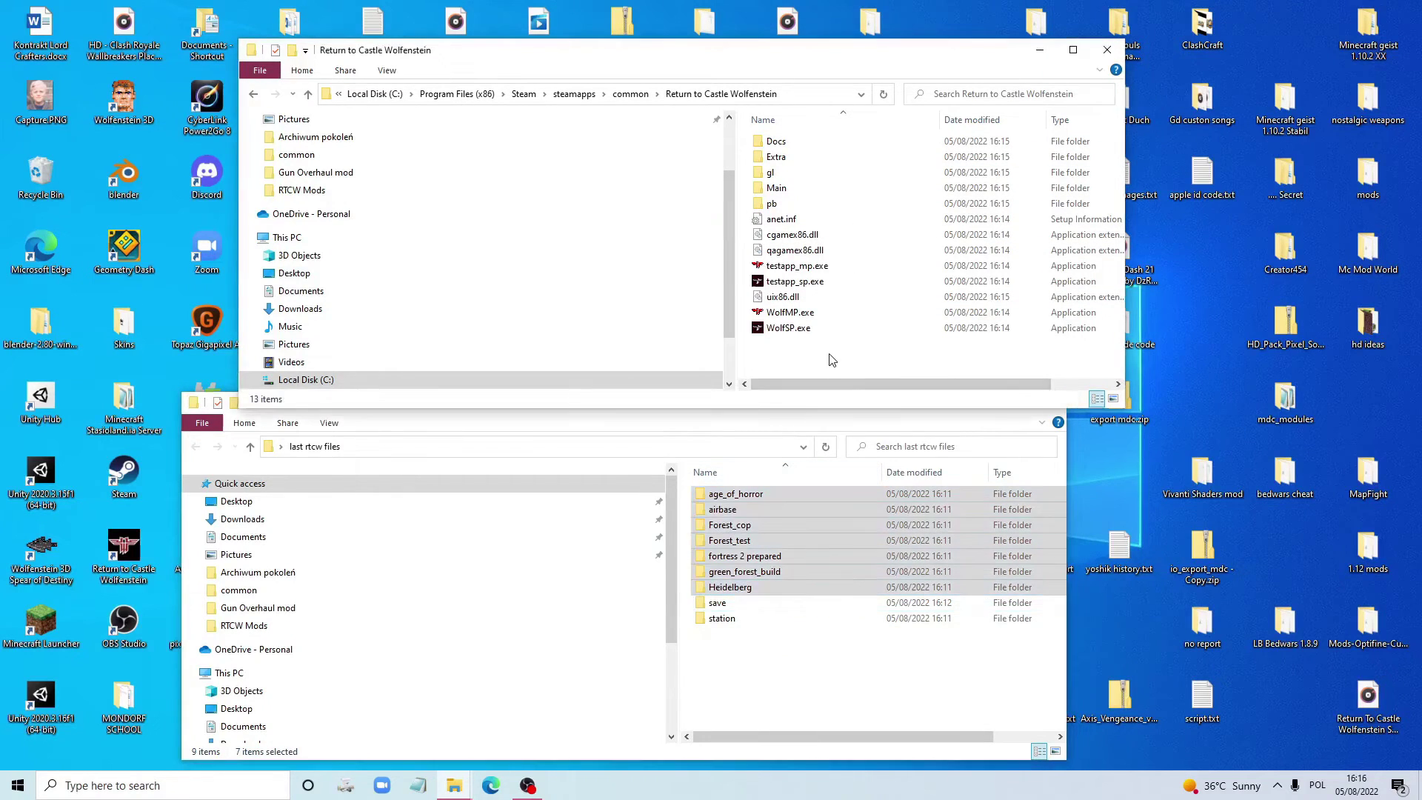
key("ctrl+v")
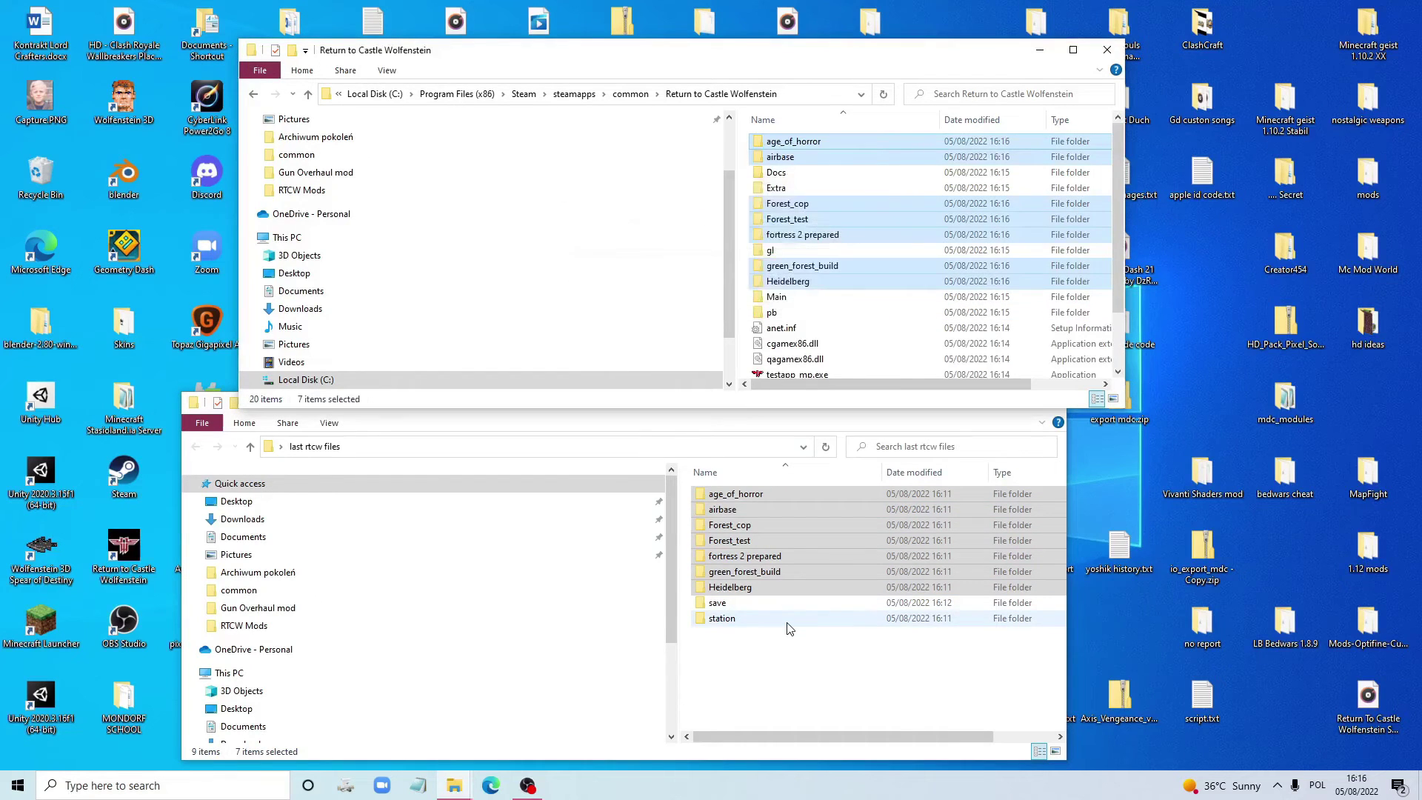
left_click(743, 626)
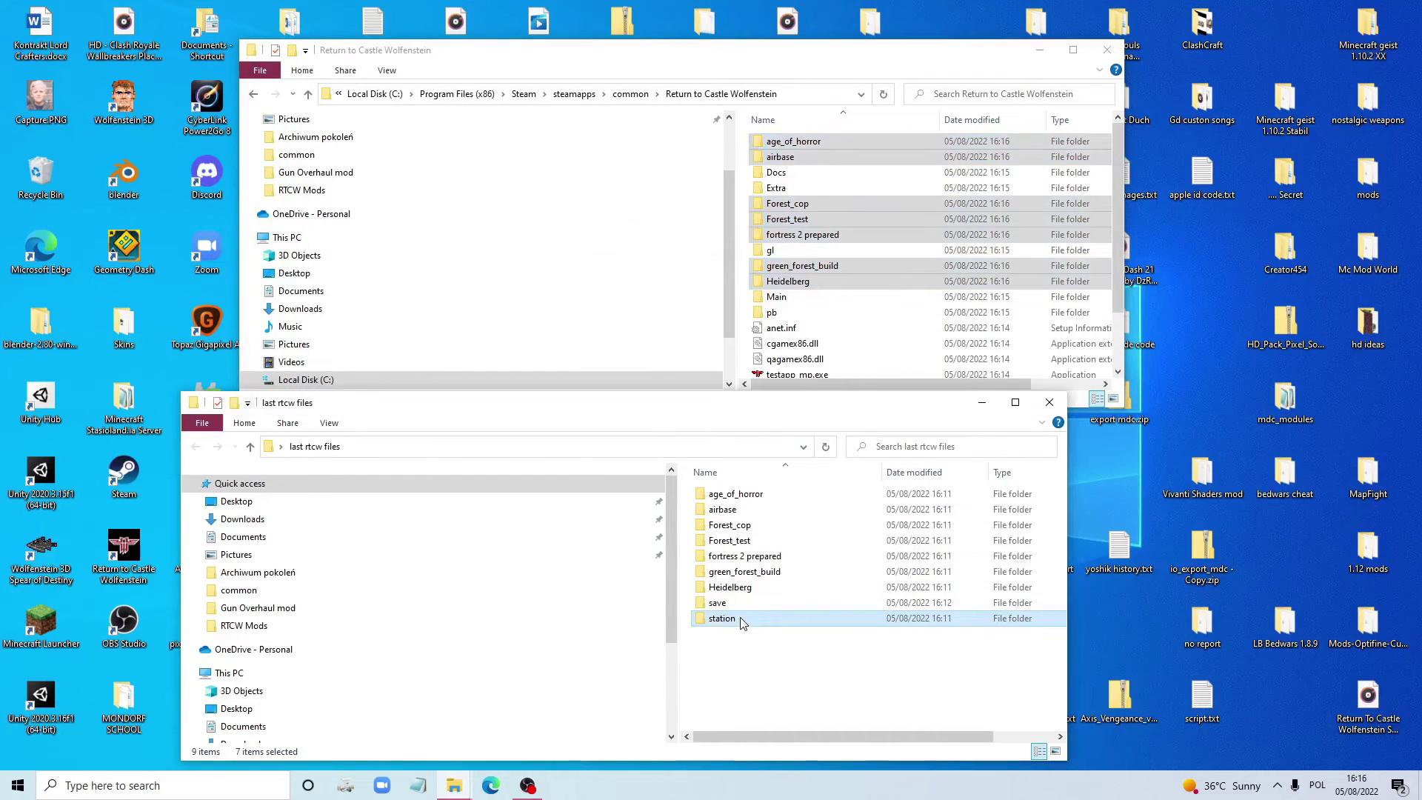
left_click(745, 318)
key("ctrl+v")
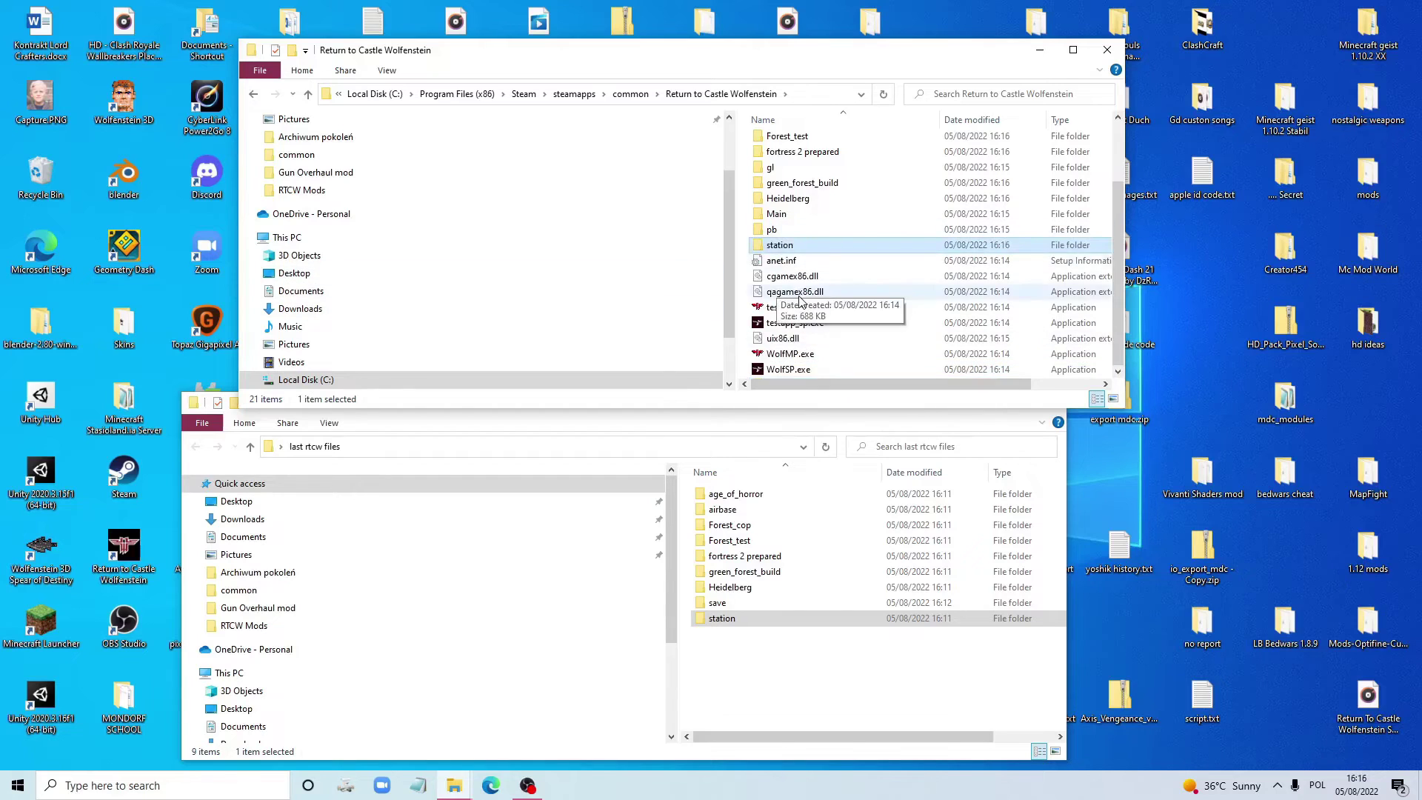
Paste the backed-up save folder into Main, replacing the existing files
scroll(799, 299, "up", 2)
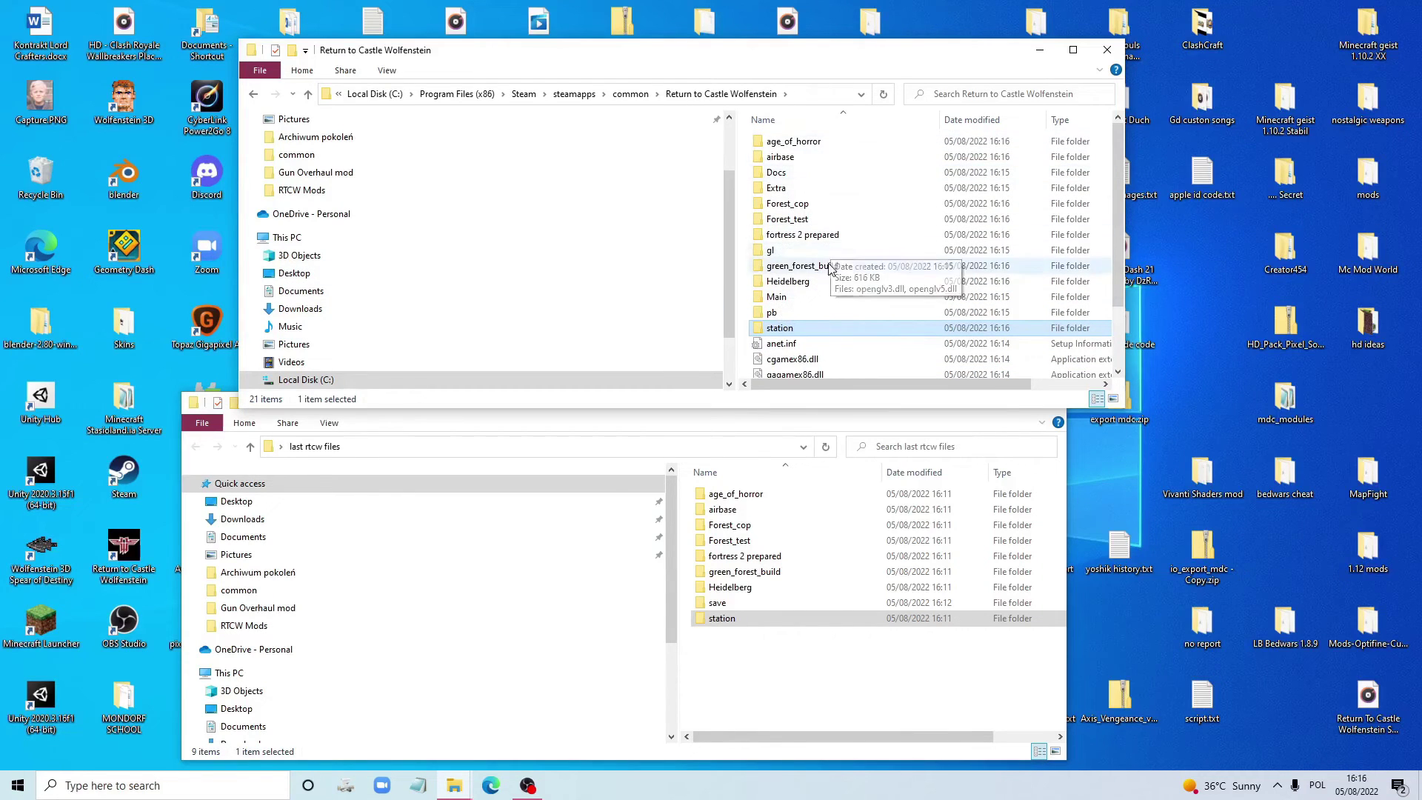
left_click(812, 296)
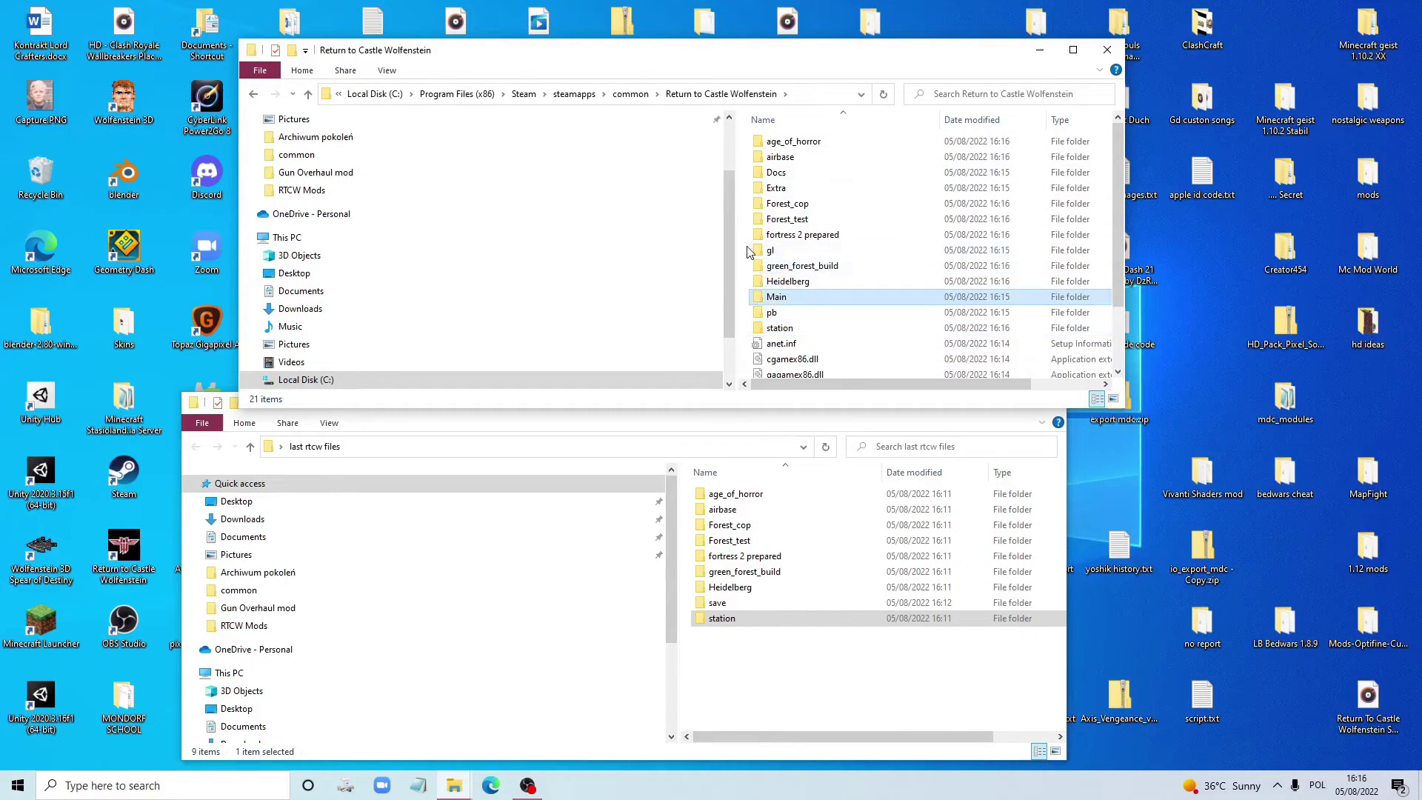
double_click(812, 296)
left_click(744, 609)
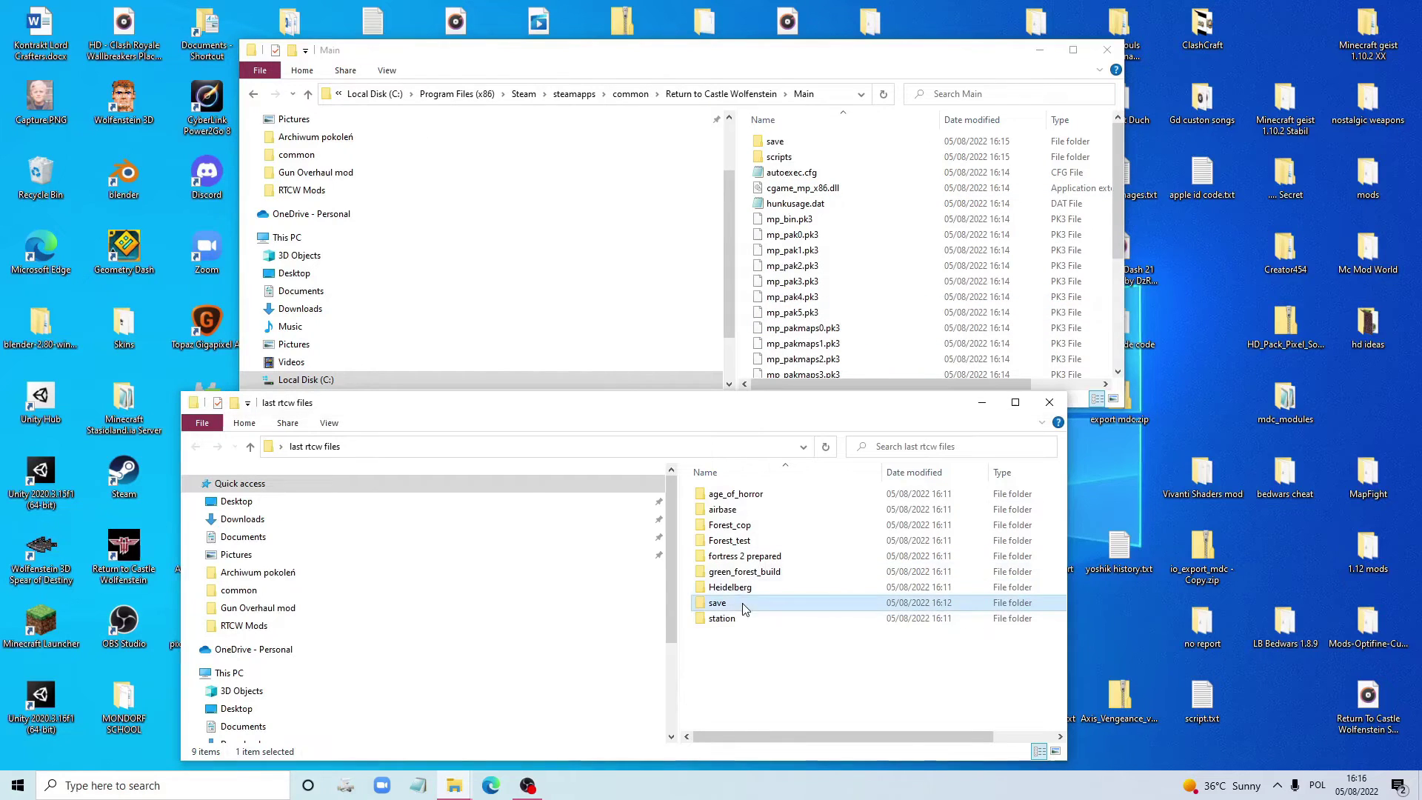
left_click(746, 306)
key("ctrl+v")
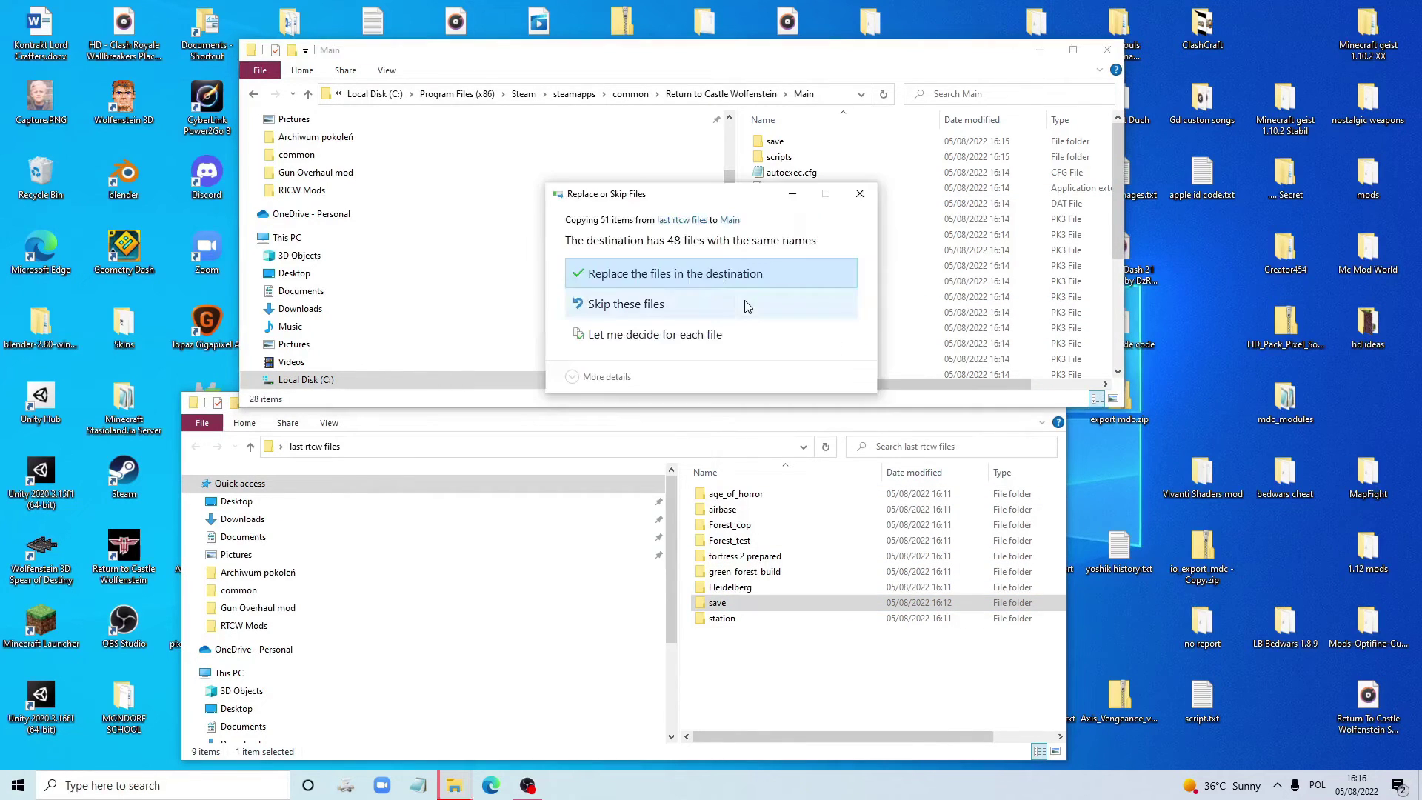
left_click(740, 274)
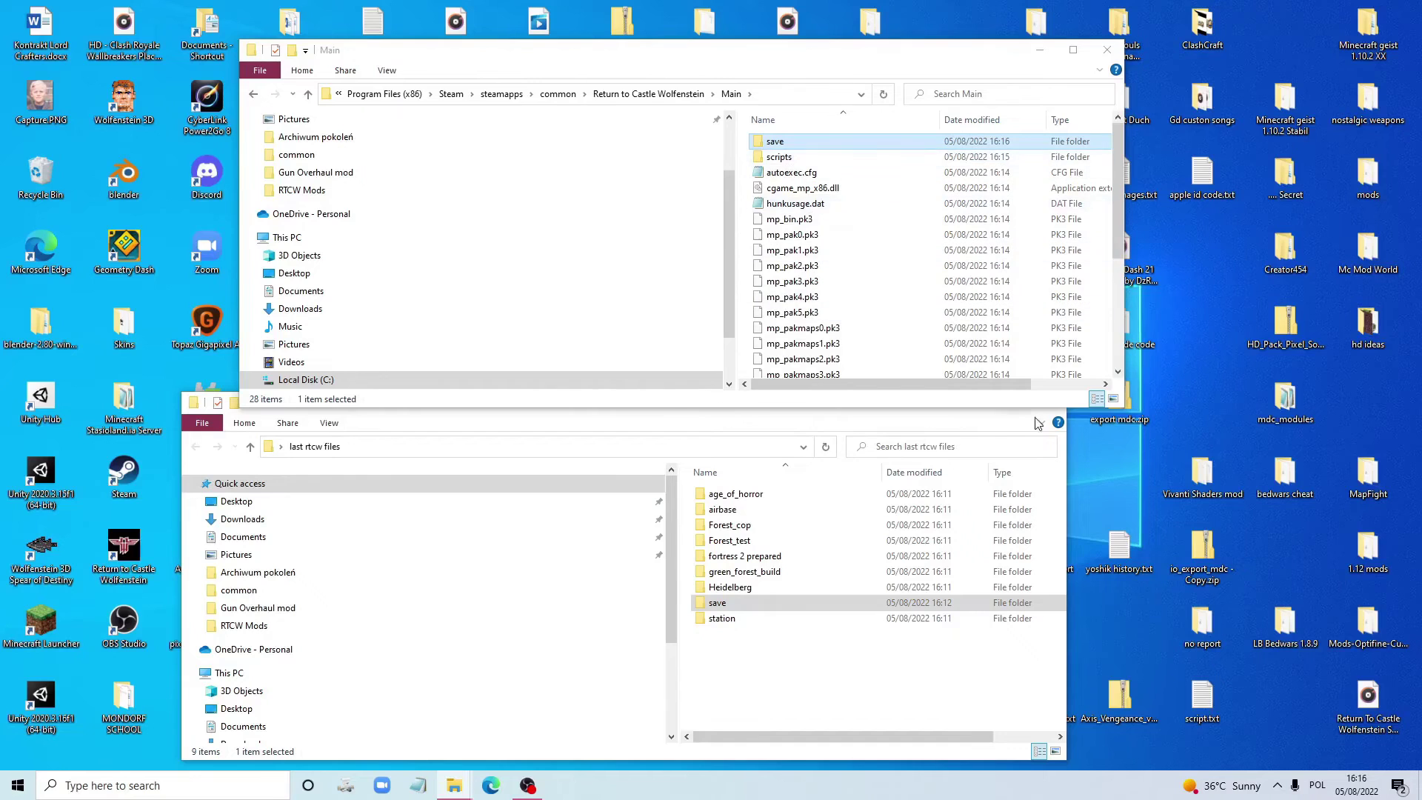
left_click(1108, 52)
left_click(1050, 402)
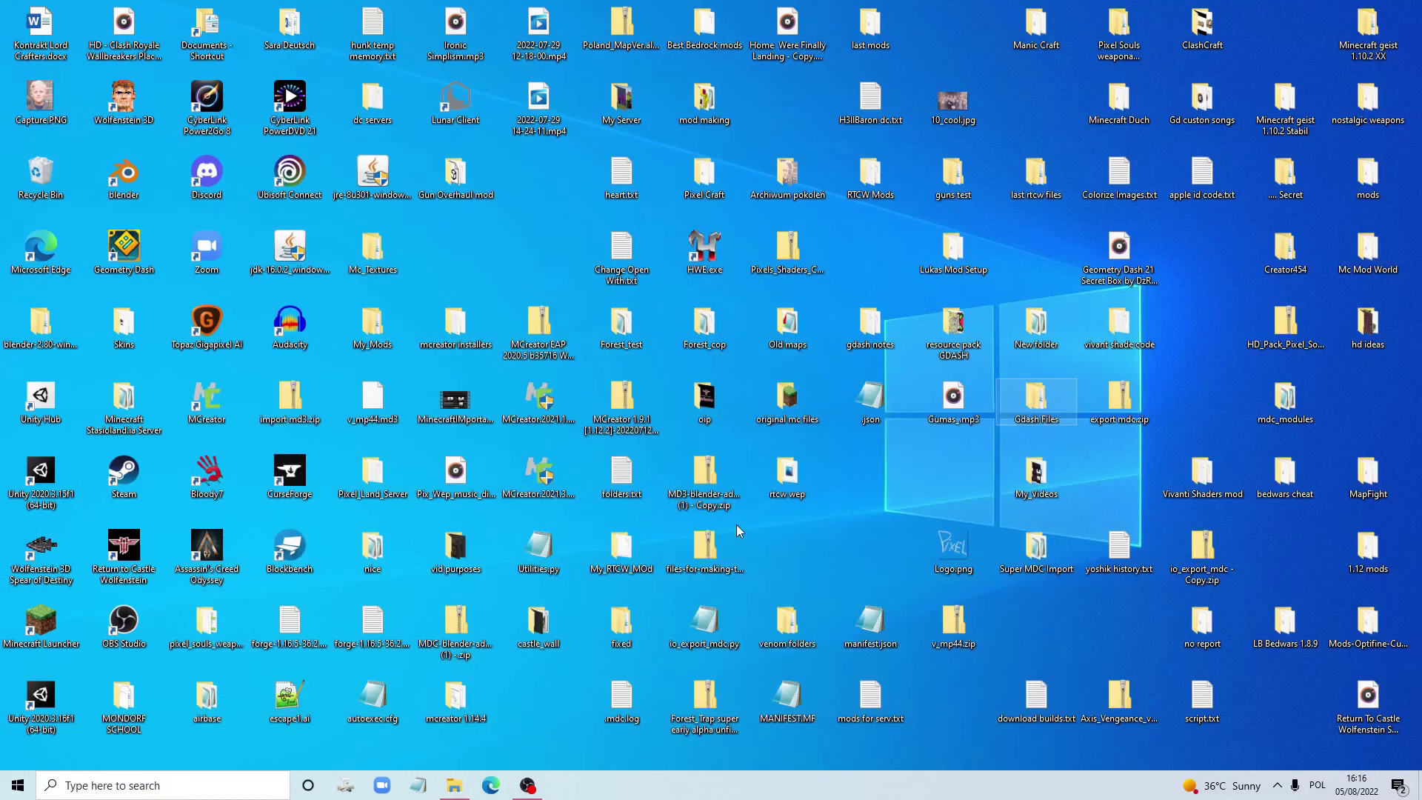
double_click(141, 569)
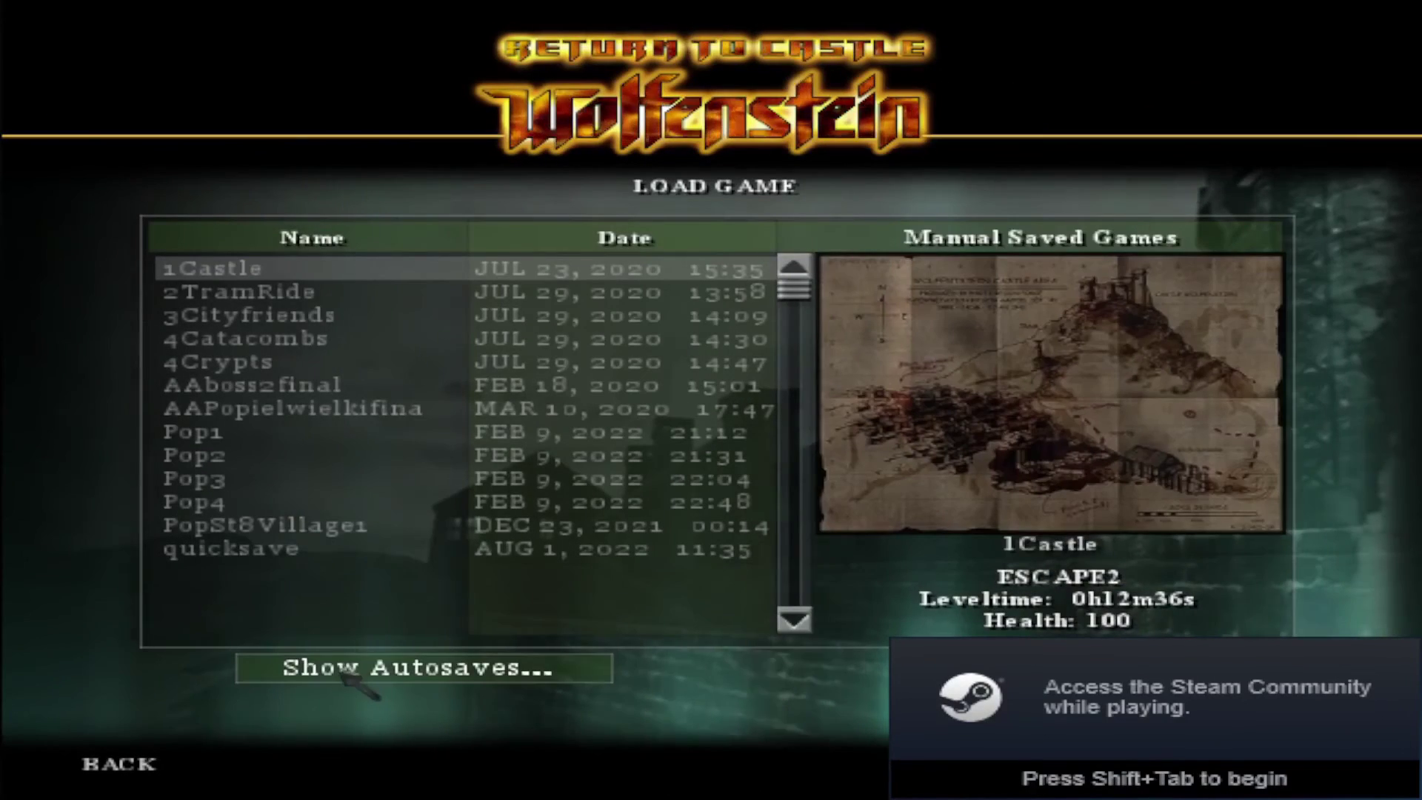
left_click(333, 667)
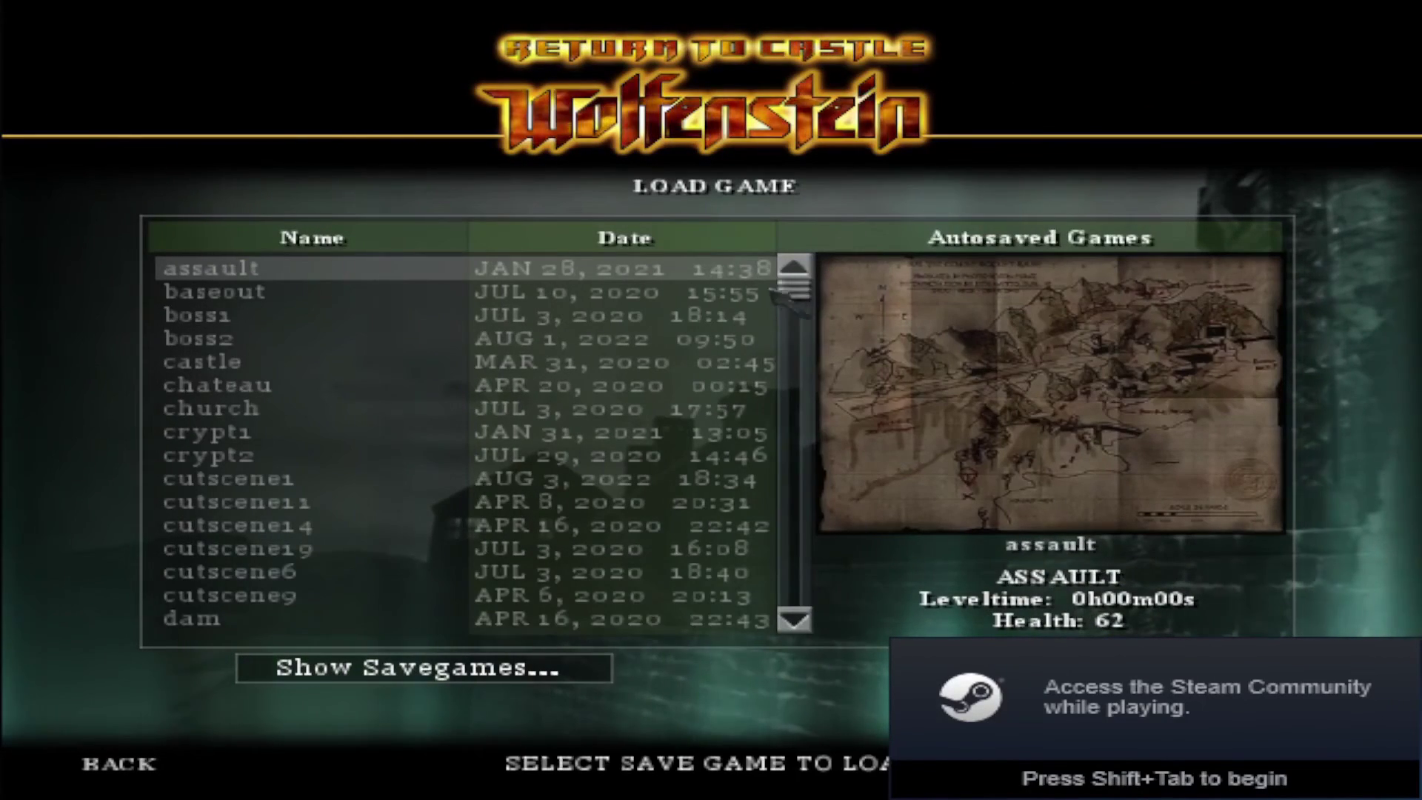
scroll(777, 297, "down", 4)
scroll(776, 296, "up", 4)
scroll(519, 445, "down", 16)
scroll(444, 519, "up", 11)
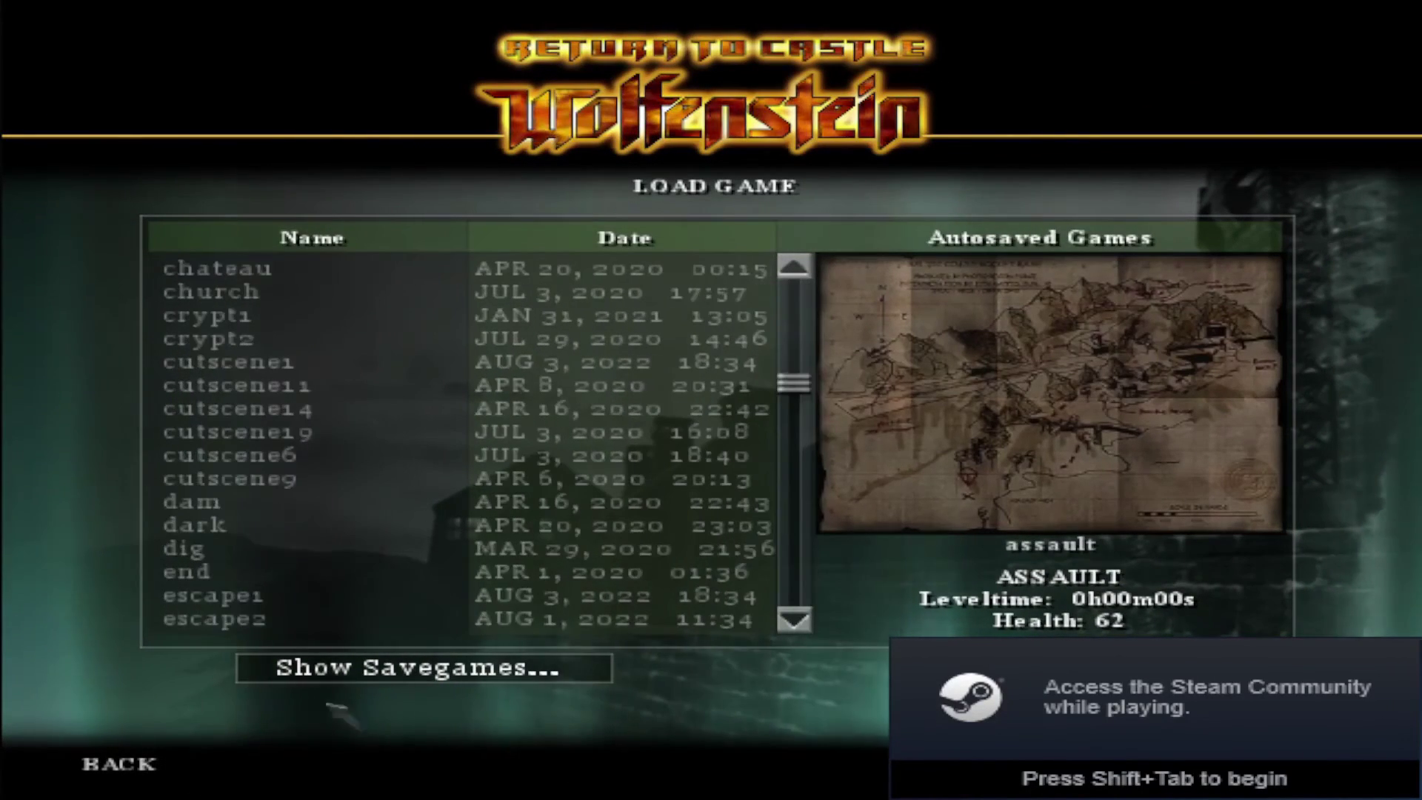
left_click(318, 668)
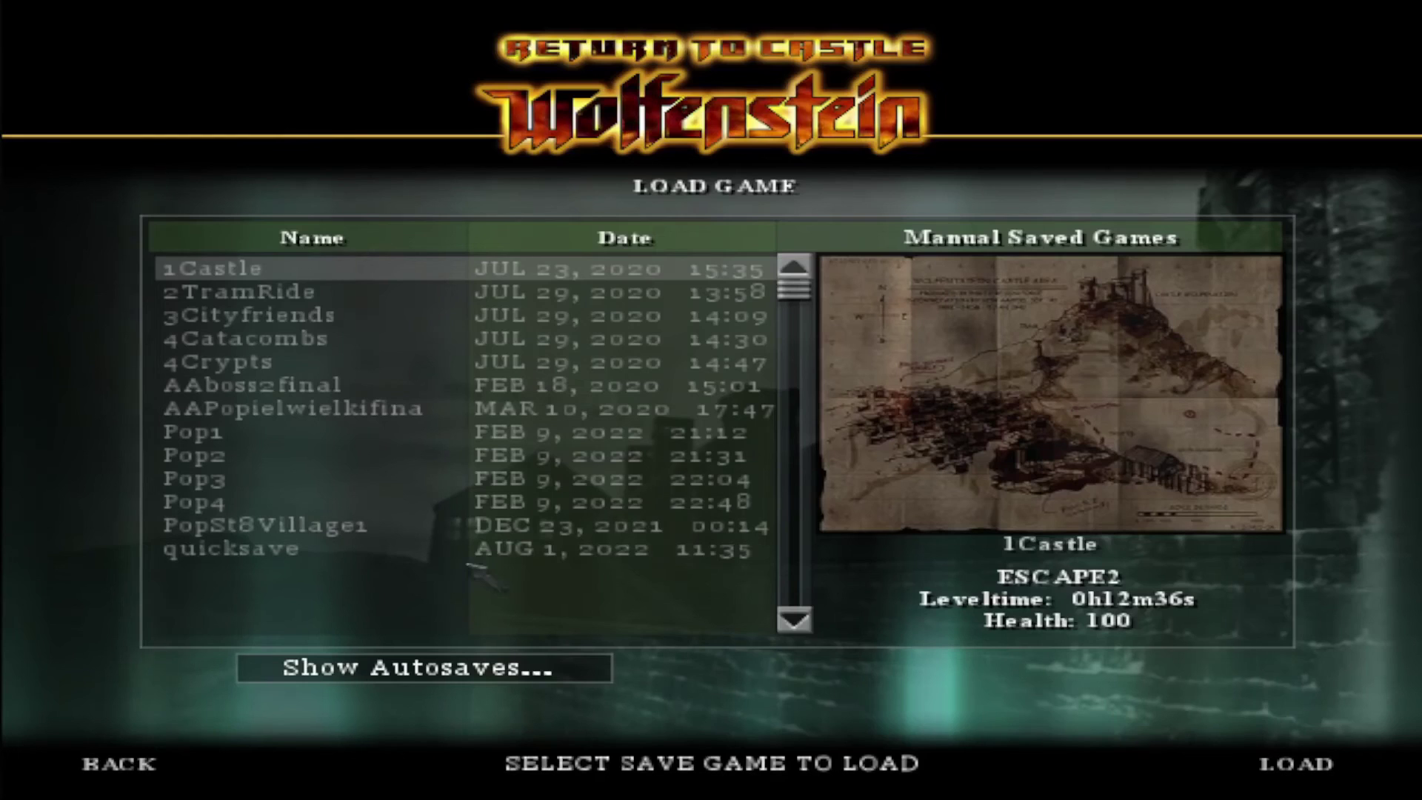
left_click(93, 761)
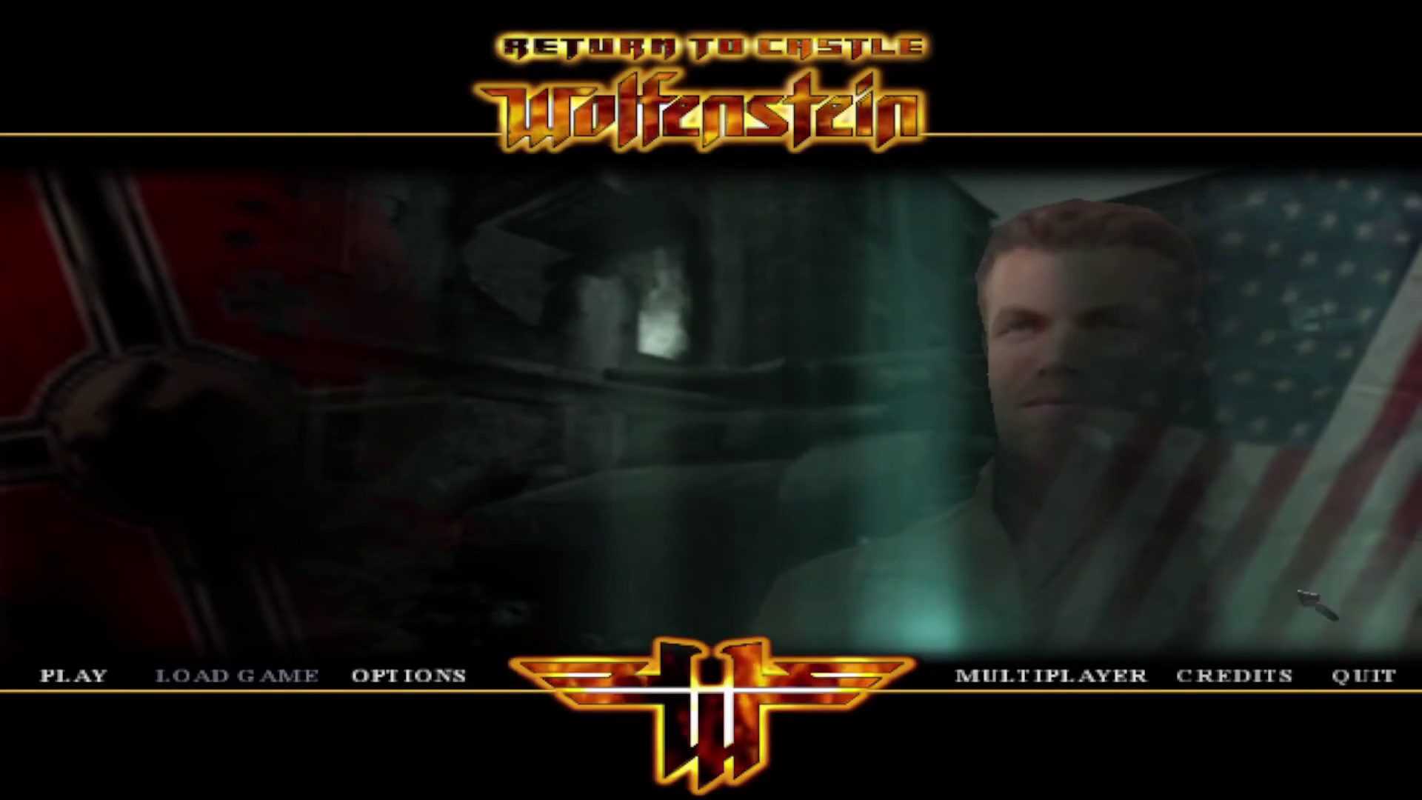
left_click(1380, 674)
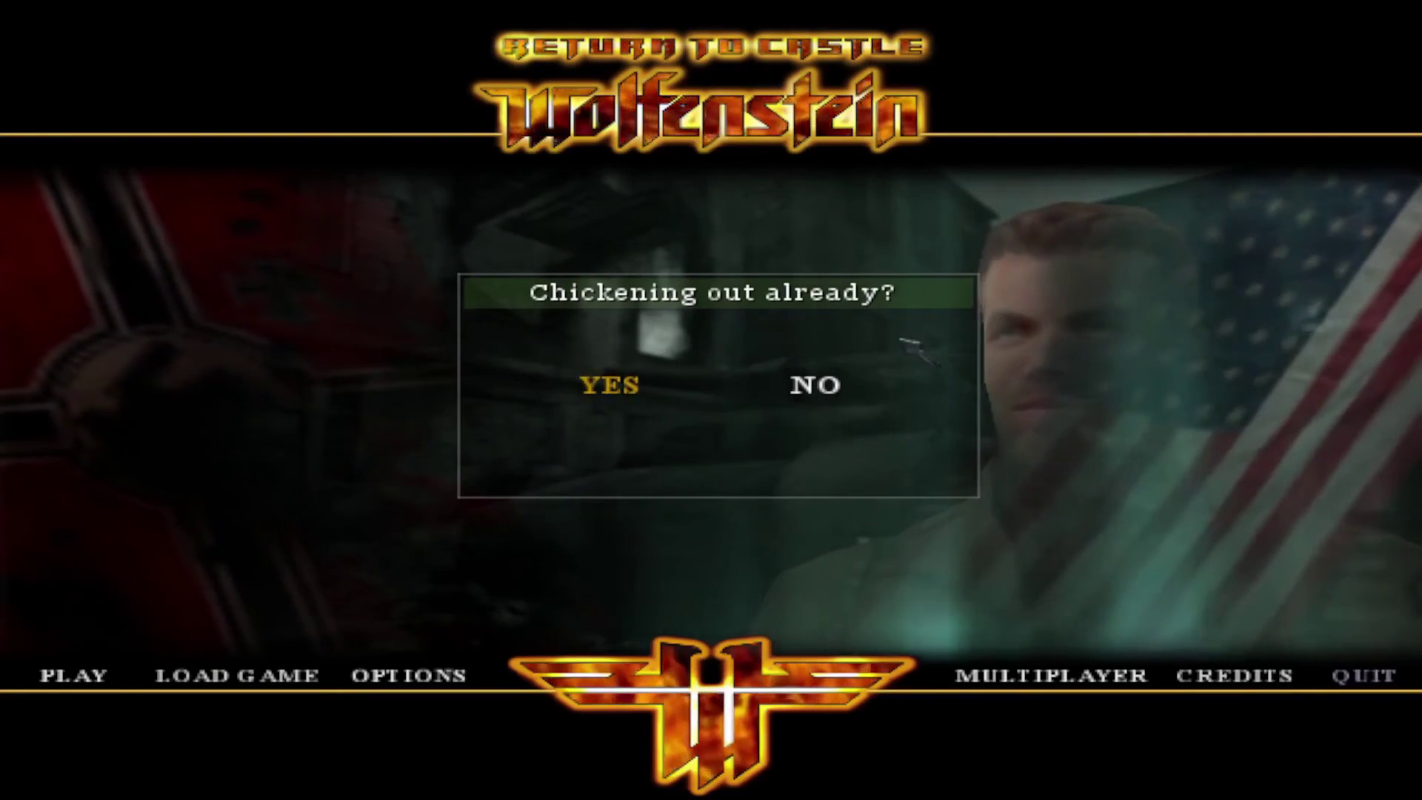
left_click(617, 385)
left_click(610, 383)
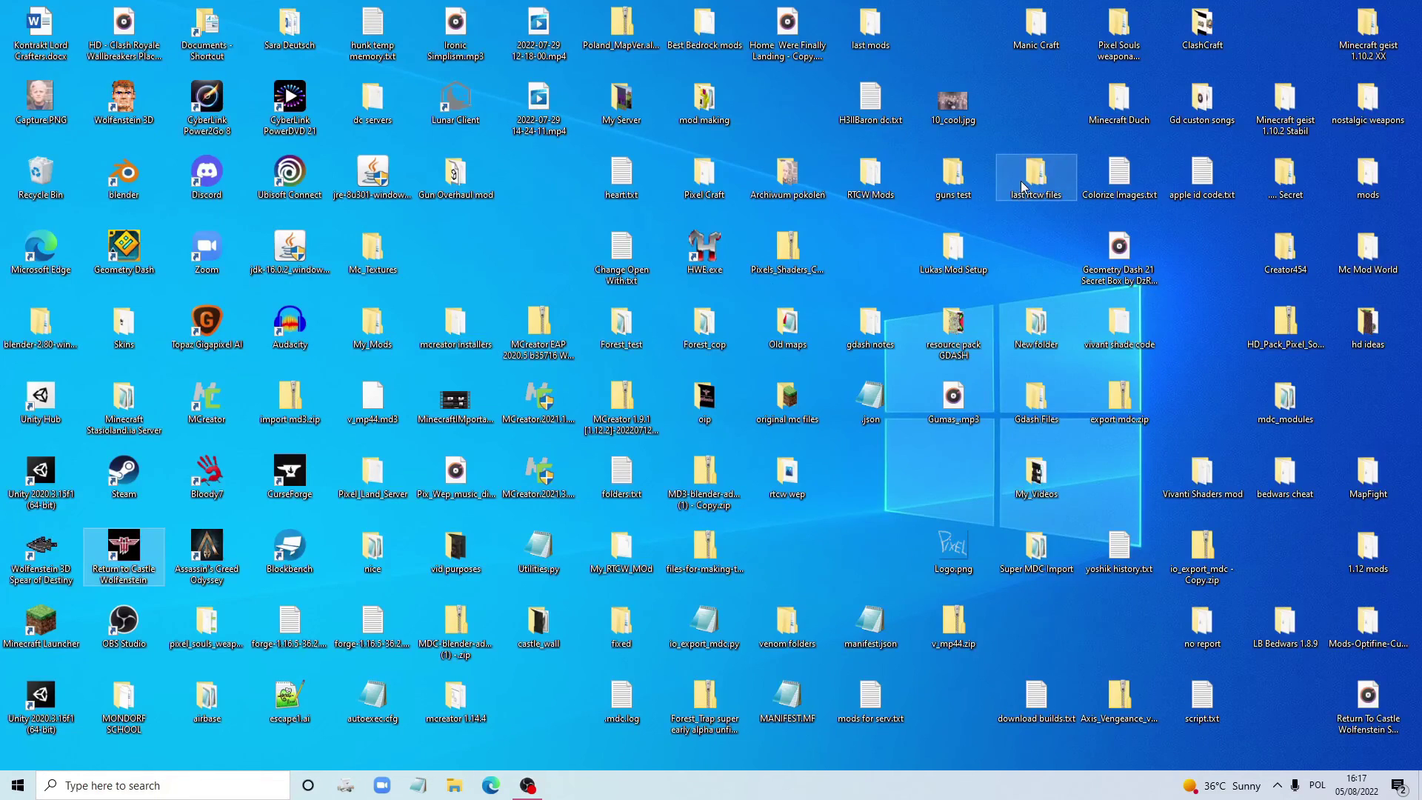
Open the backup folder and the Return to Castle Wolfenstein install folder under steamapps\common
double_click(1035, 178)
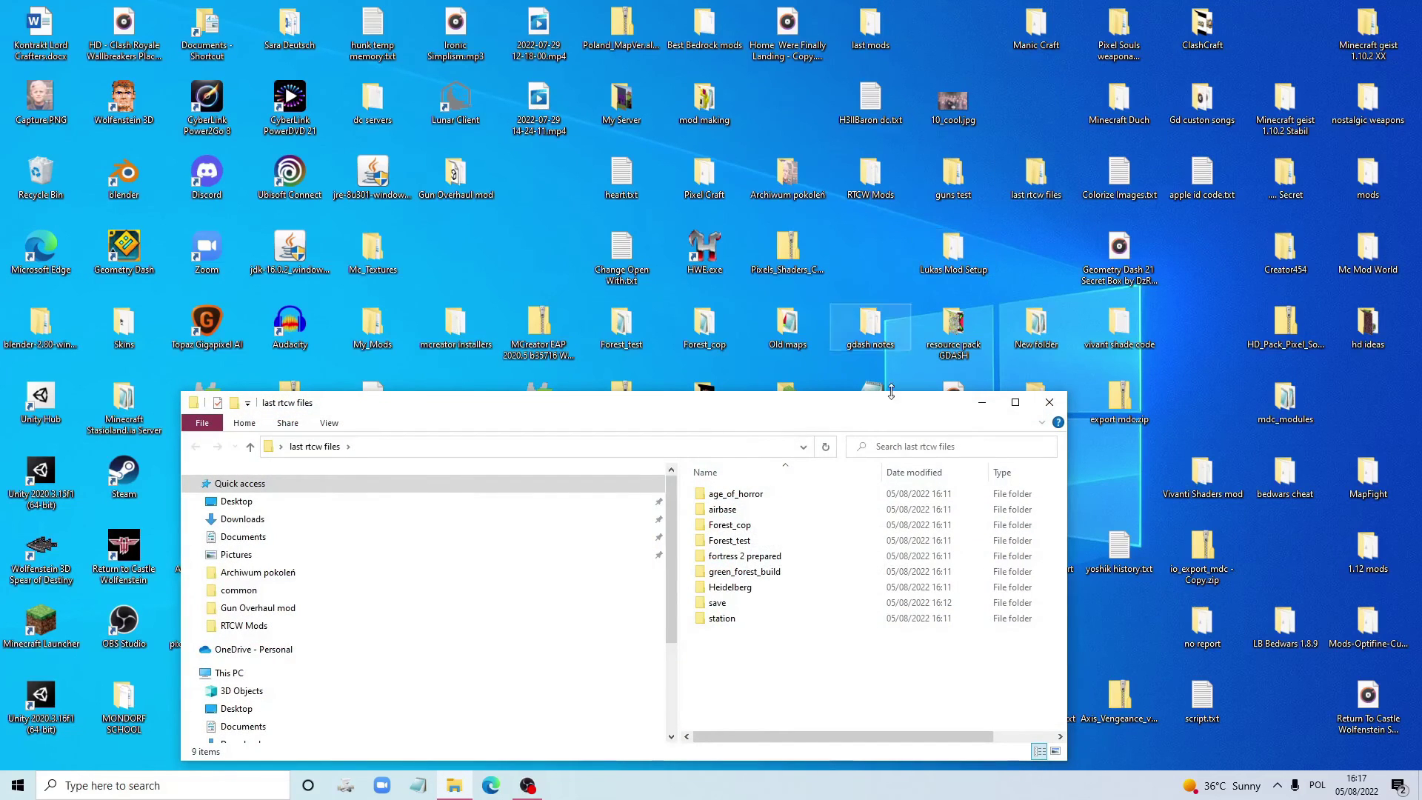
double_click(893, 178)
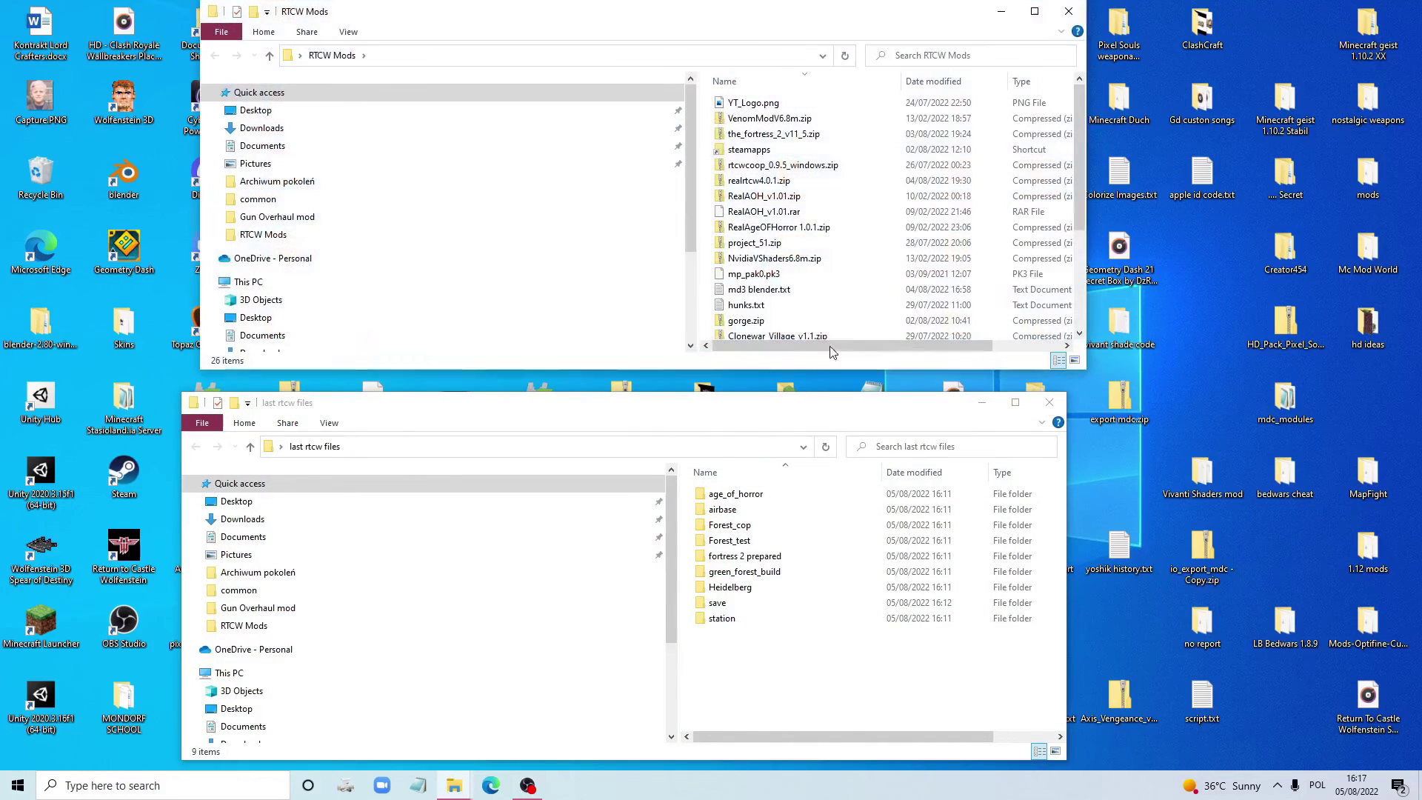
double_click(797, 150)
double_click(786, 104)
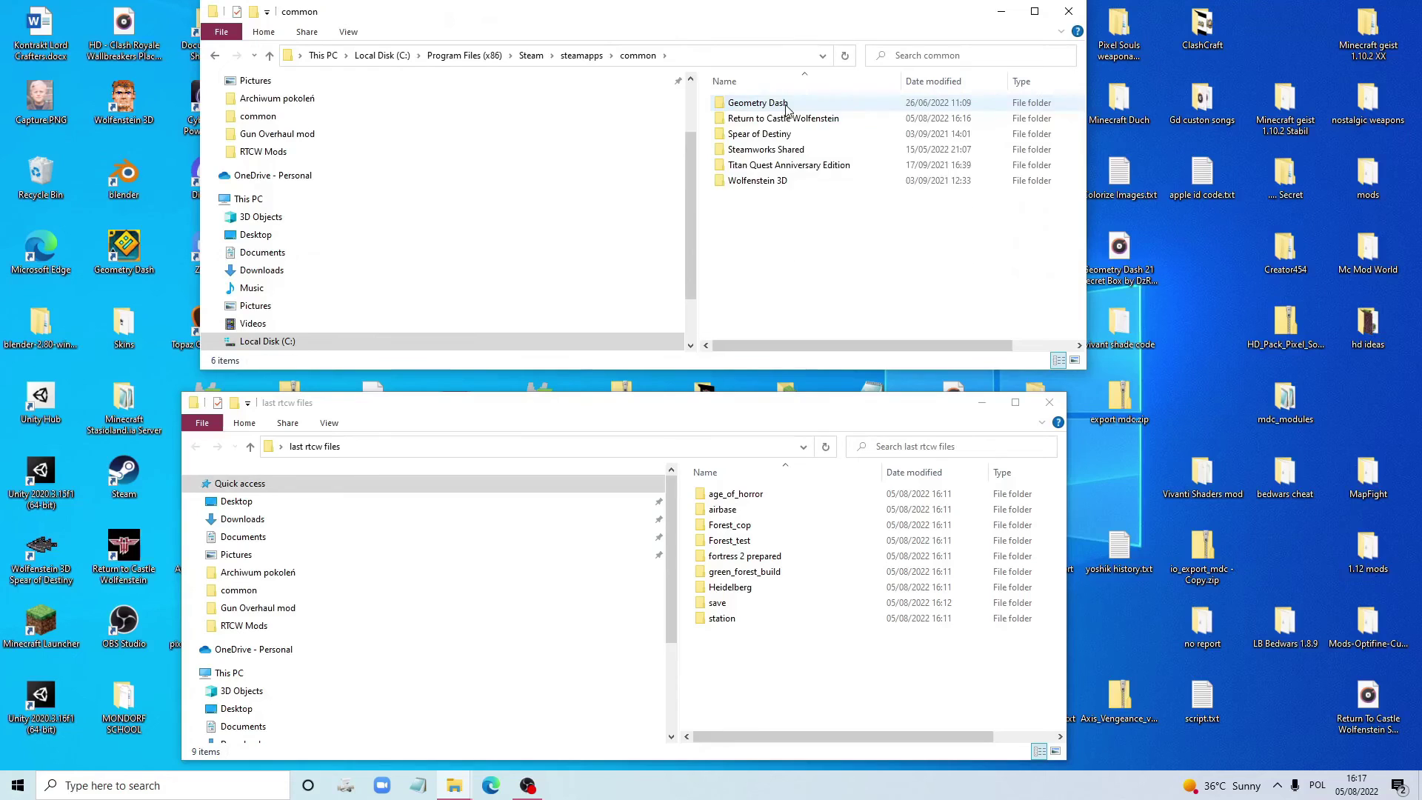
left_click(791, 120)
double_click(792, 119)
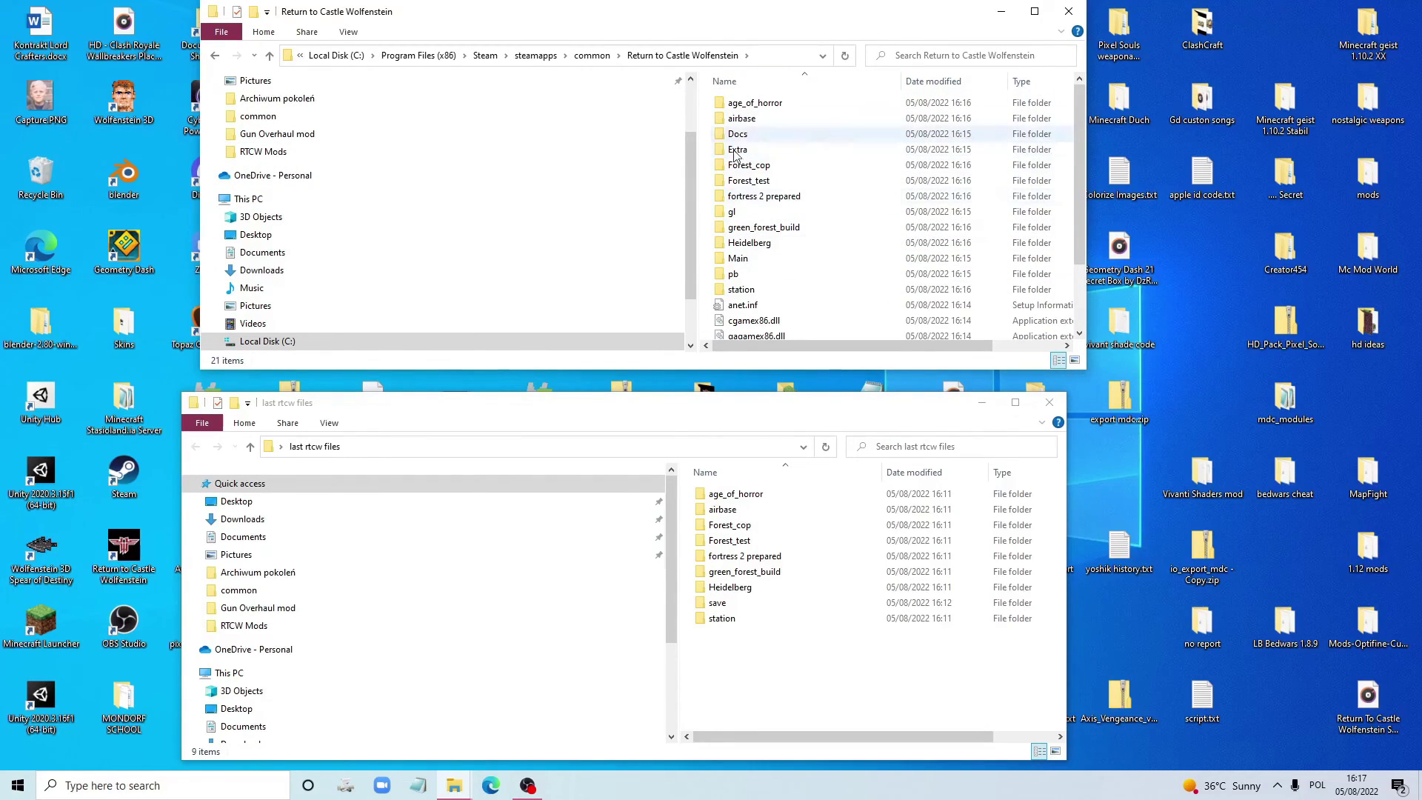
Check the restored saves in Main\save, return to Main, and close the backup window
left_click(800, 581)
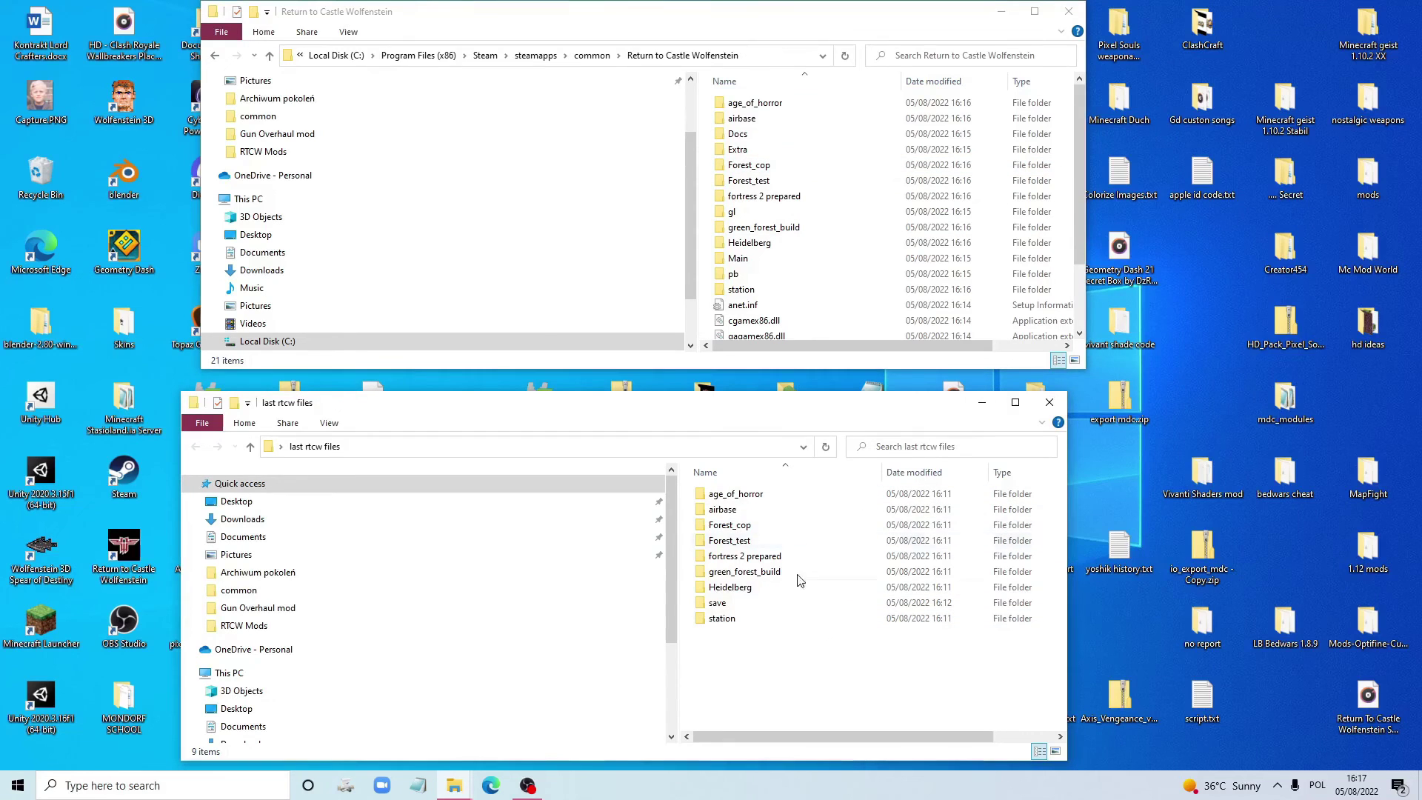
double_click(733, 259)
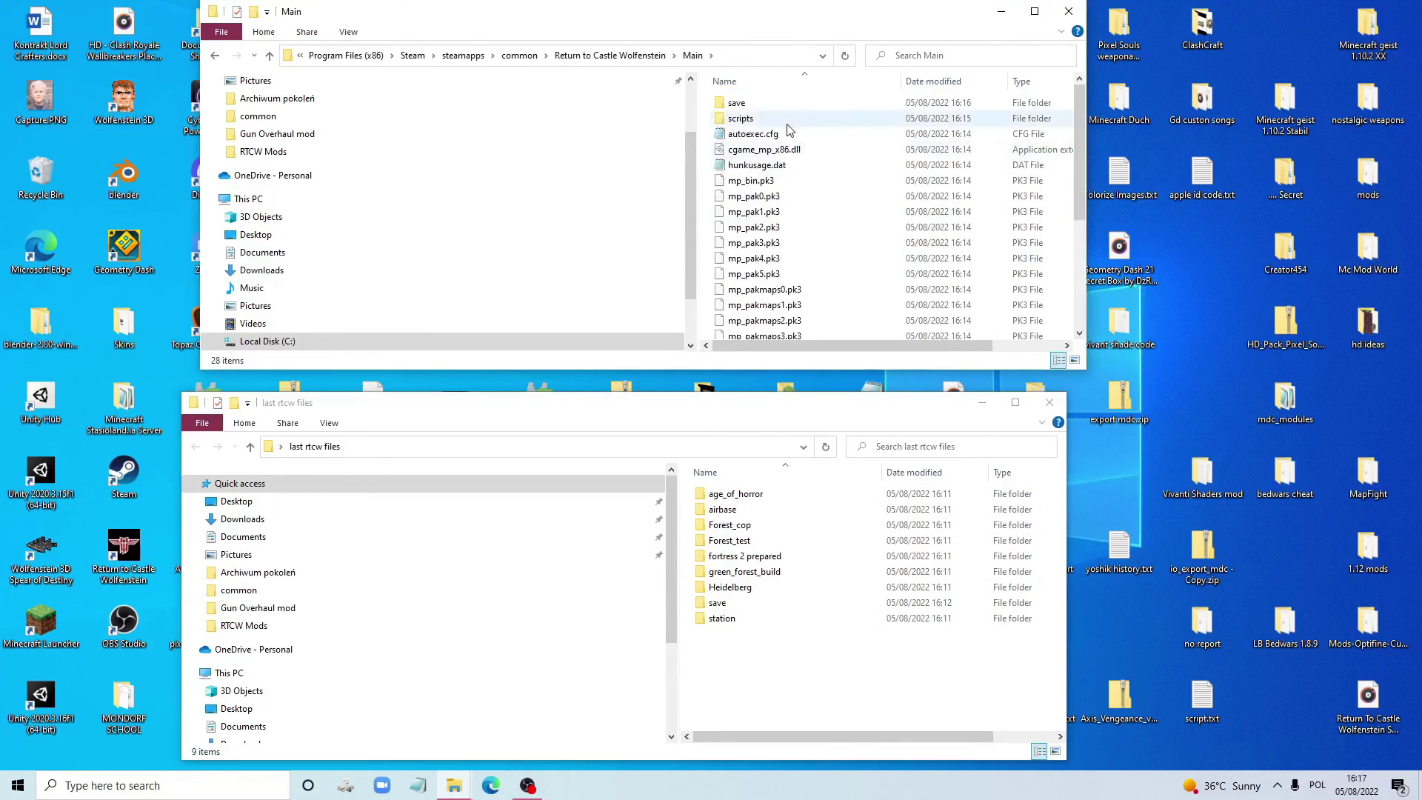
double_click(781, 105)
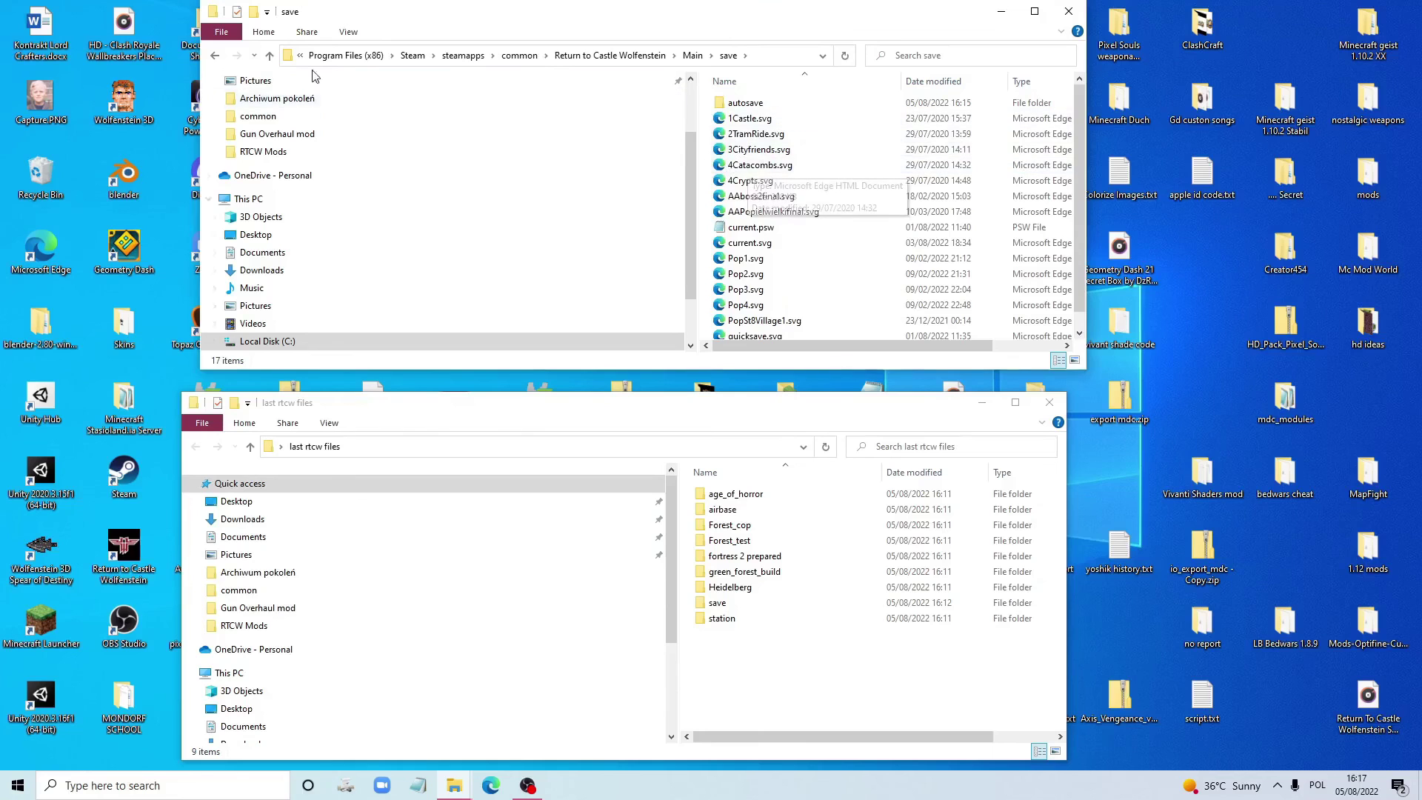
left_click(215, 55)
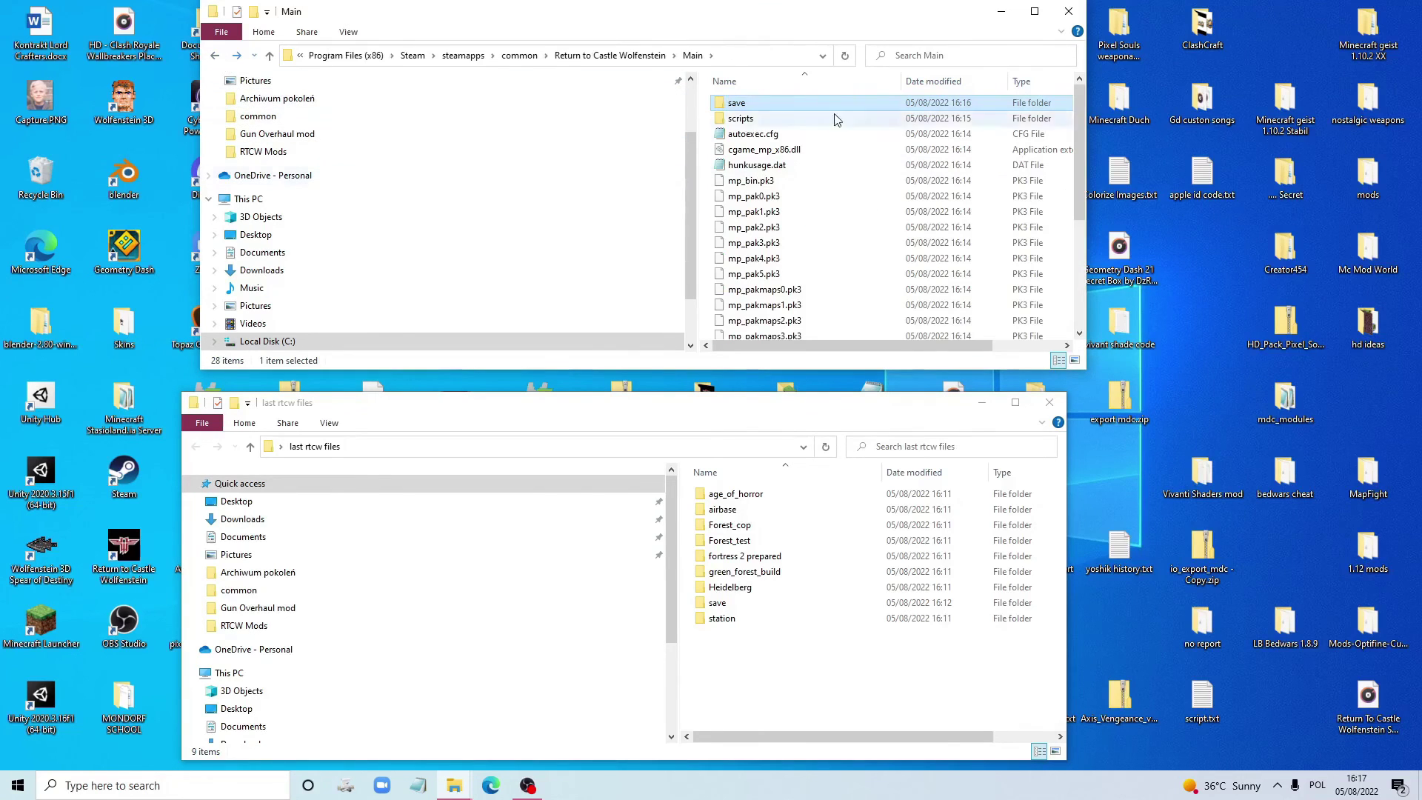
left_click(1049, 402)
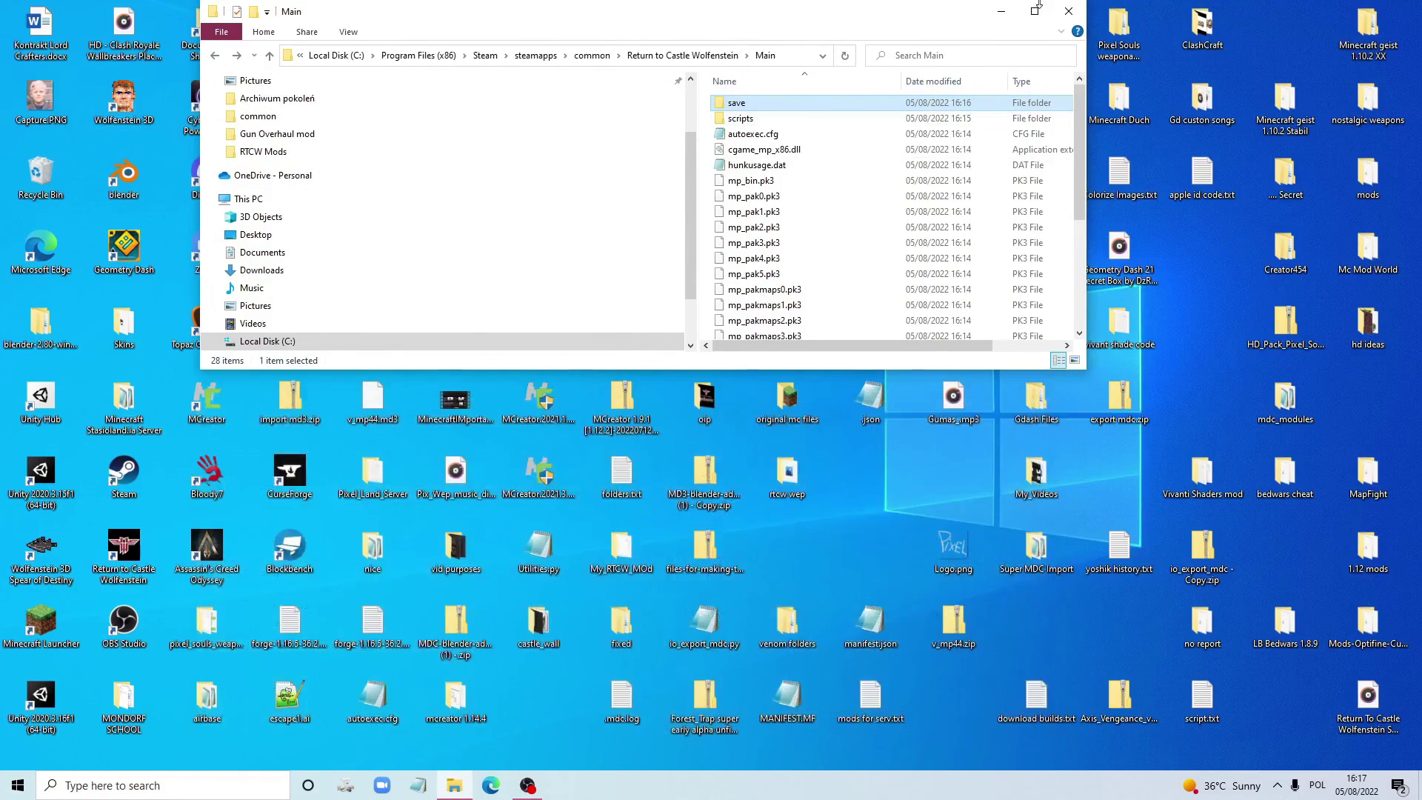
Close the Main folder window and deselect the RTCW Mods desktop icon
left_click(1068, 11)
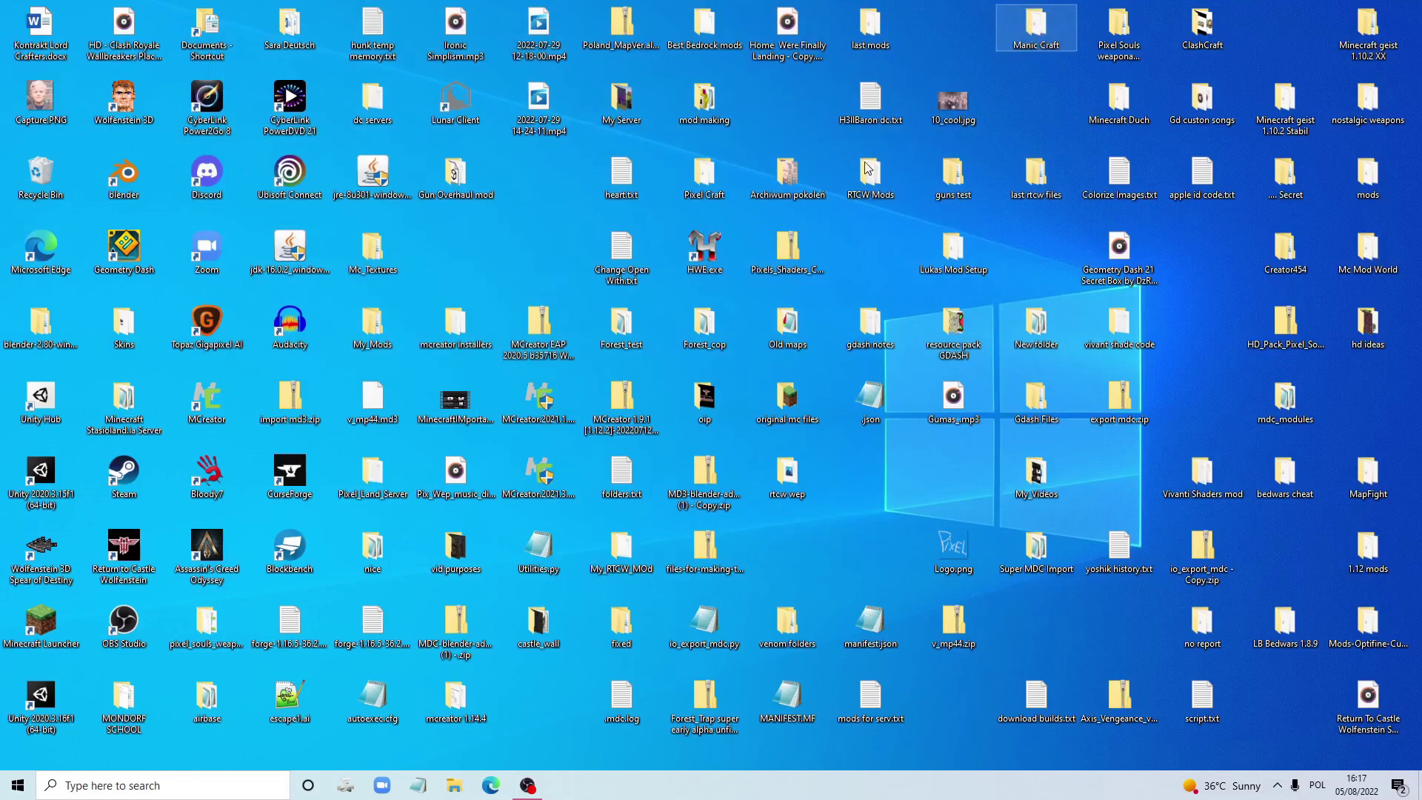
left_click(797, 110)
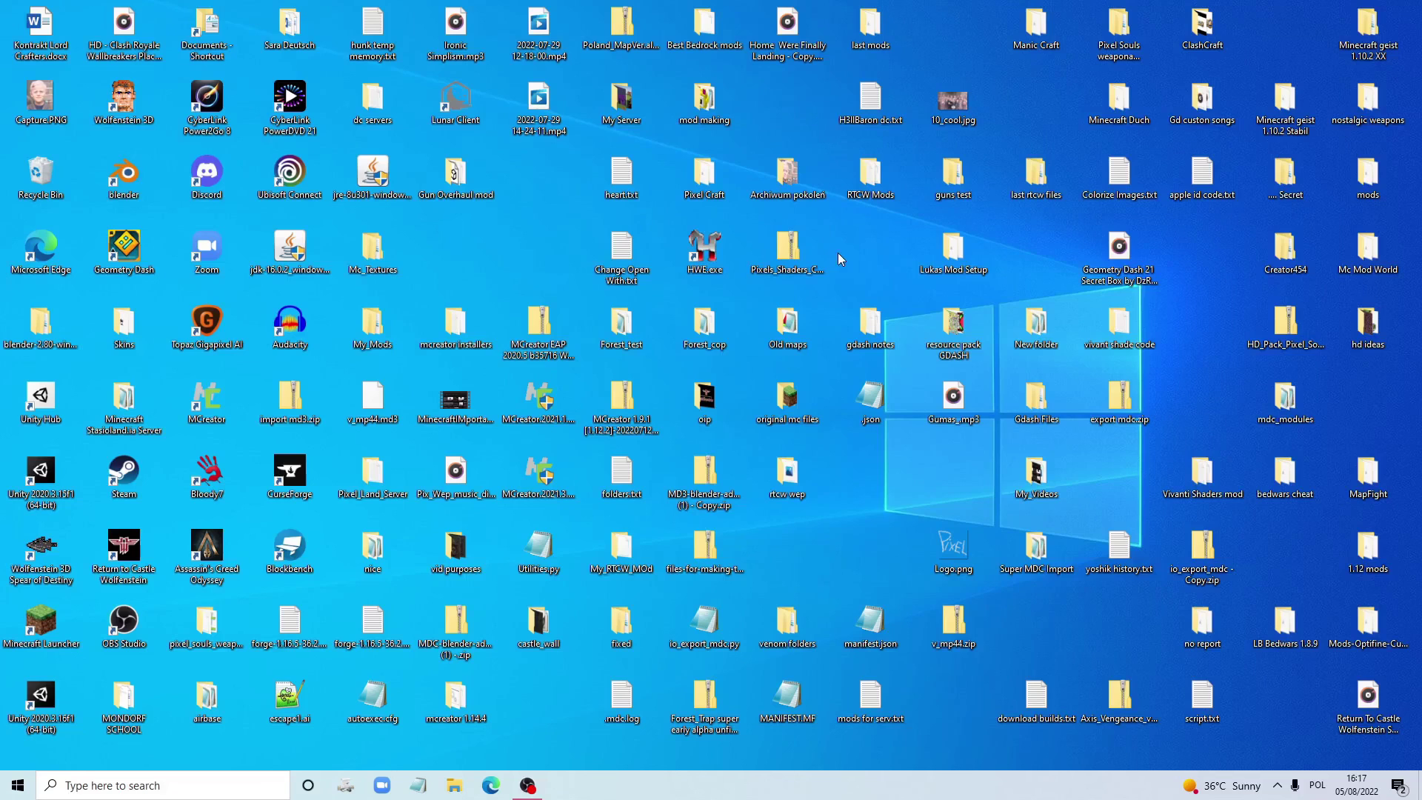